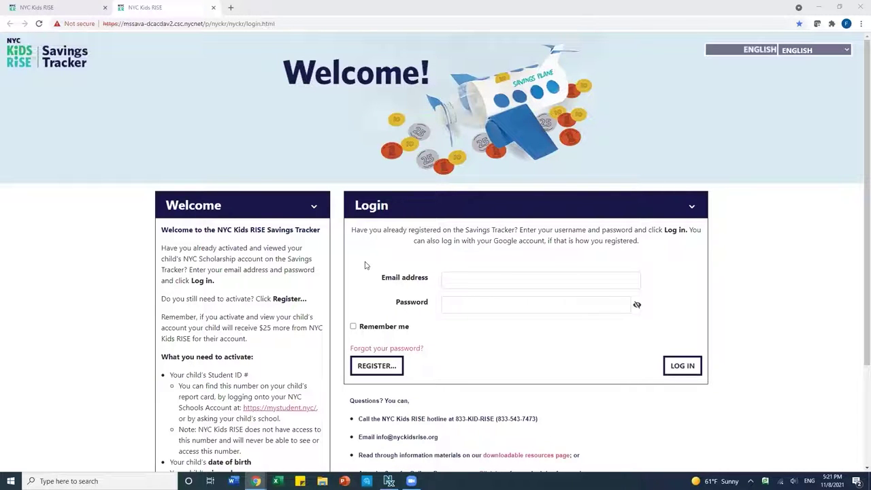
Log in to the NYC Kids RISE Savings Tracker with the parent's e-mail and password.
left_click(494, 279)
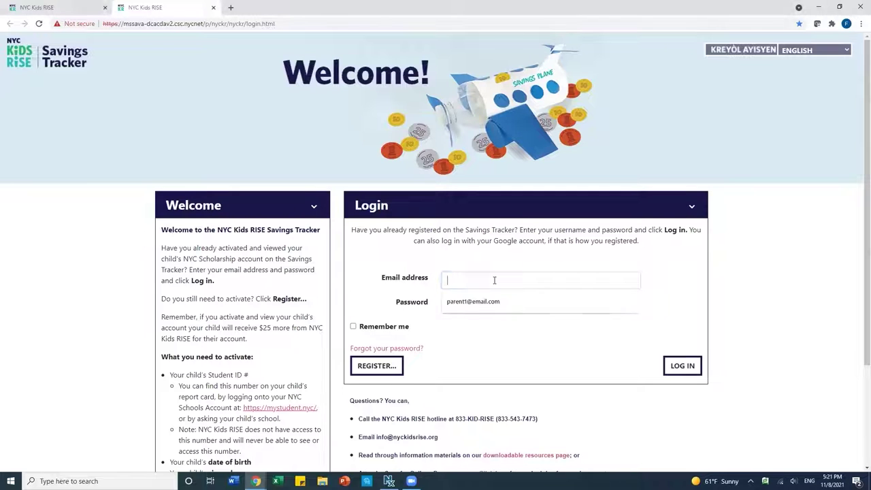
type("parent")
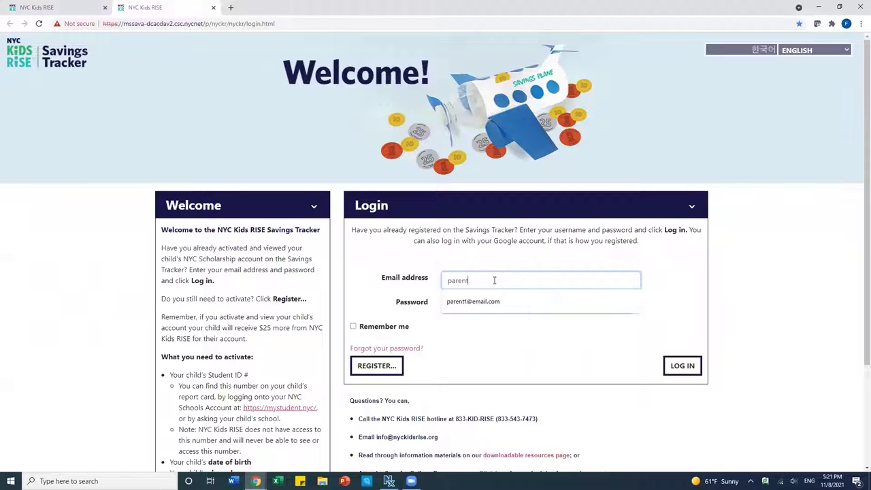
type("1@em")
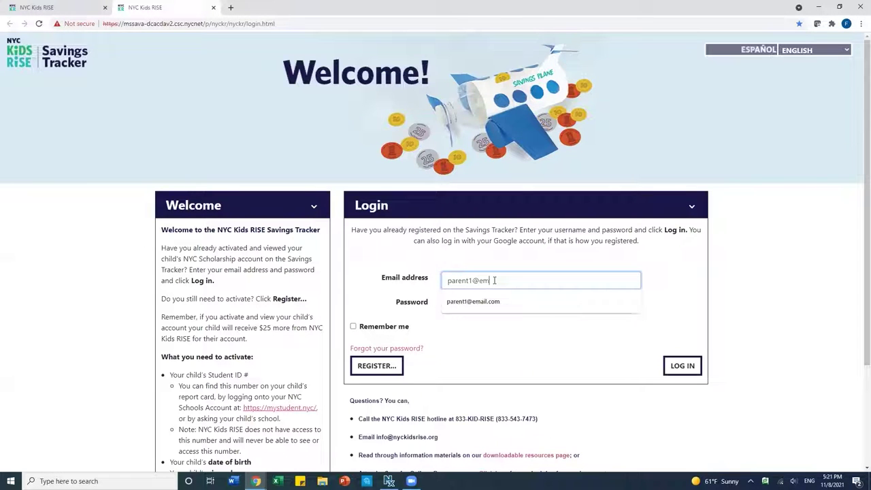
type("ail.com")
left_click(494, 307)
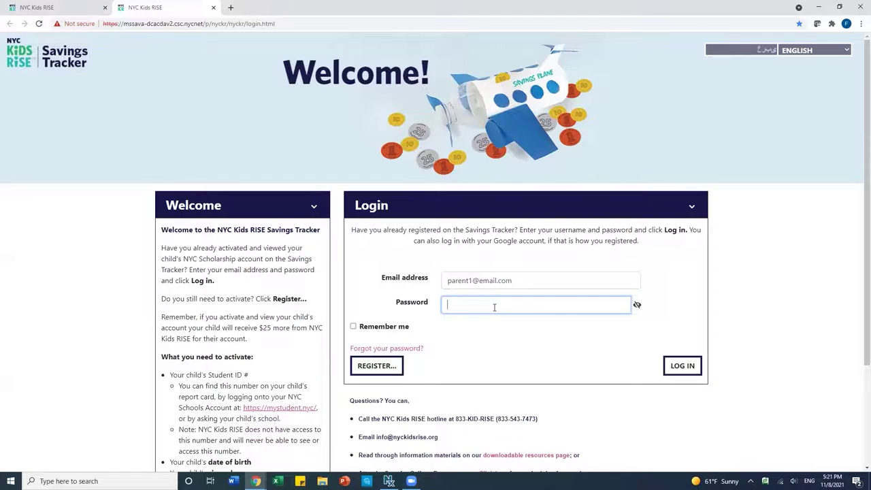
type("••••••••••••")
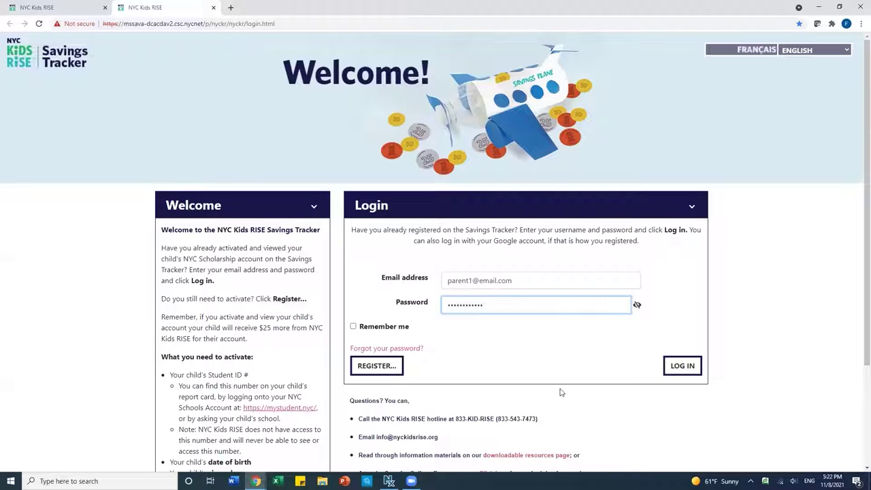
left_click(680, 371)
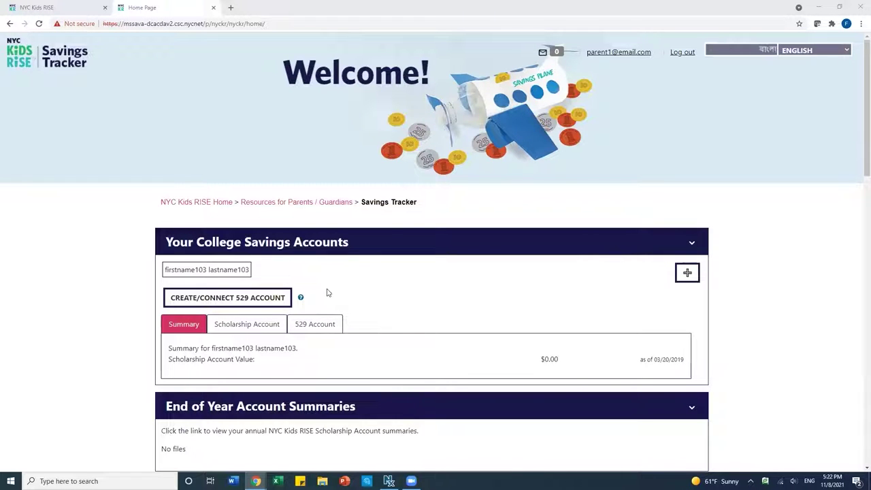
Choose Create/Connect 529 Account and accept the notice to reach the Direct Plan login.
left_click(249, 297)
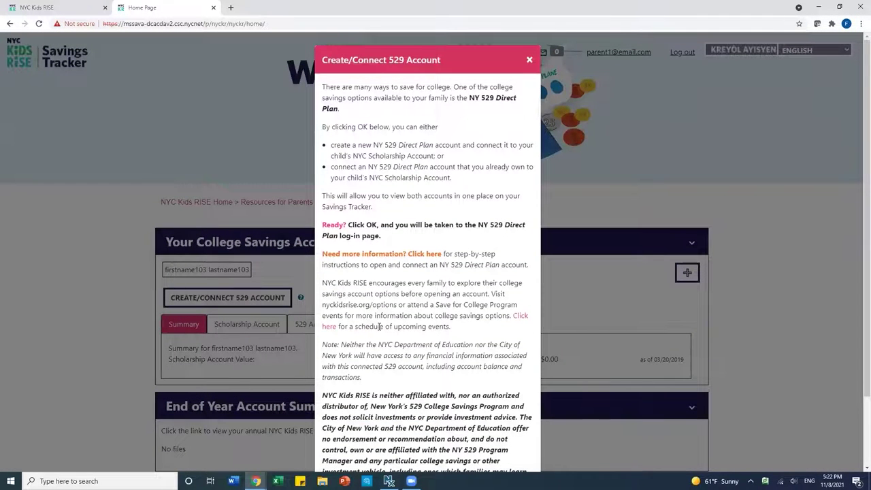
scroll(379, 328, "down", 1)
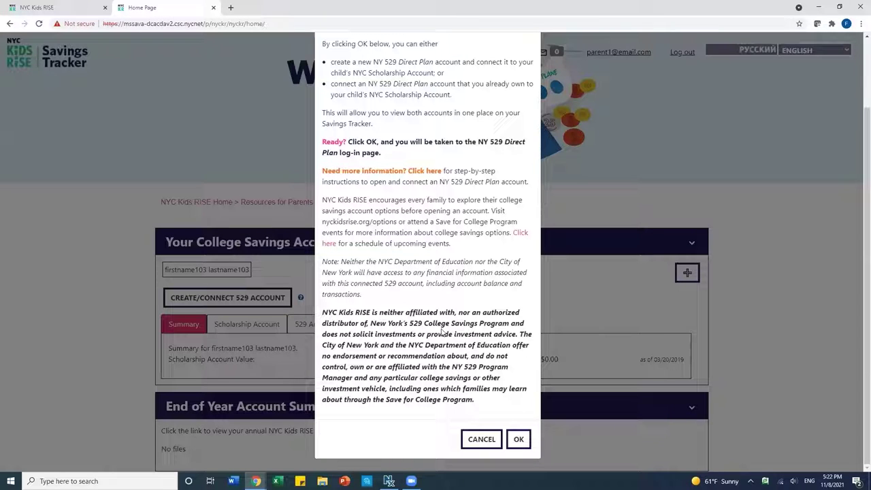
left_click(518, 439)
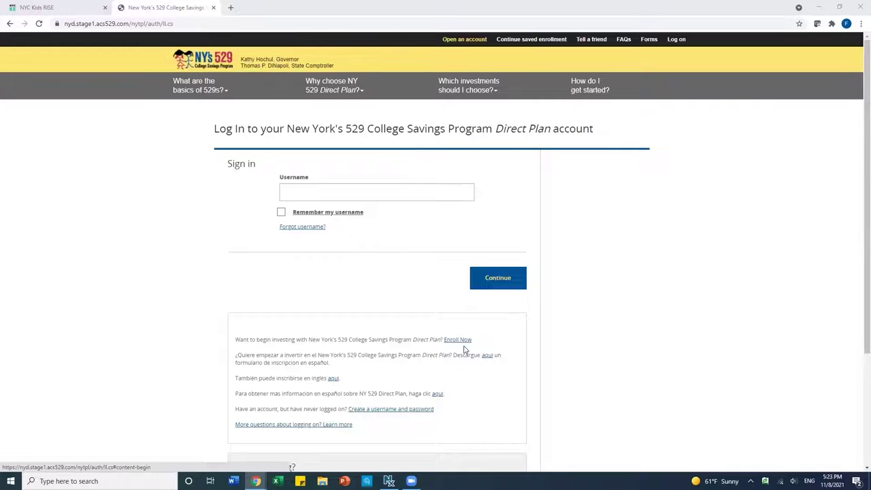
Start a new enrollment and enter the owner's first name, last name and phone number.
left_click(457, 340)
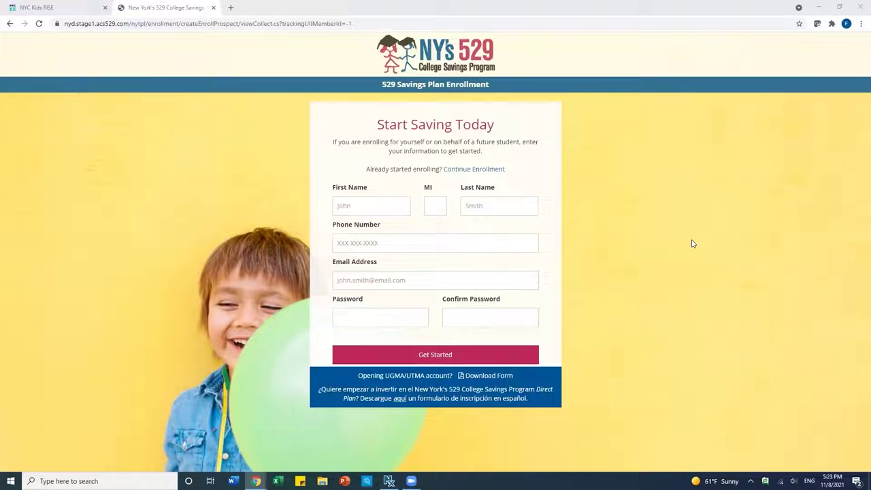
left_click(379, 205)
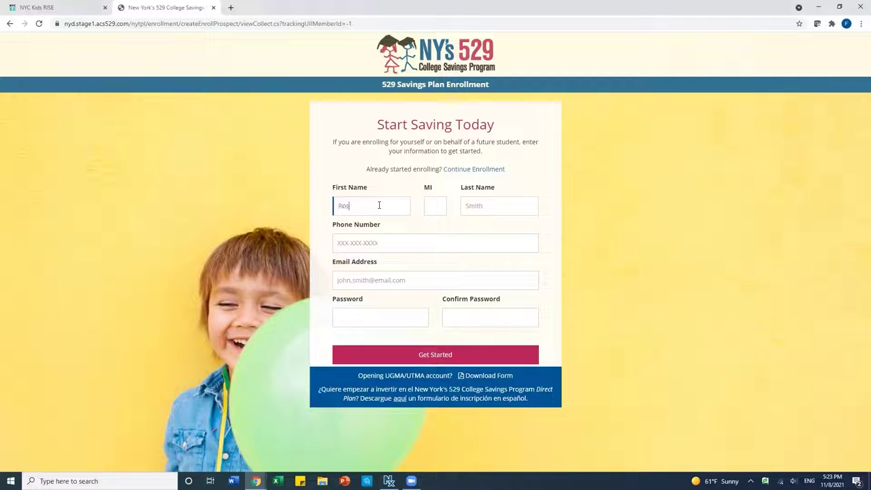
left_click(501, 204)
left_click(404, 238)
type("55")
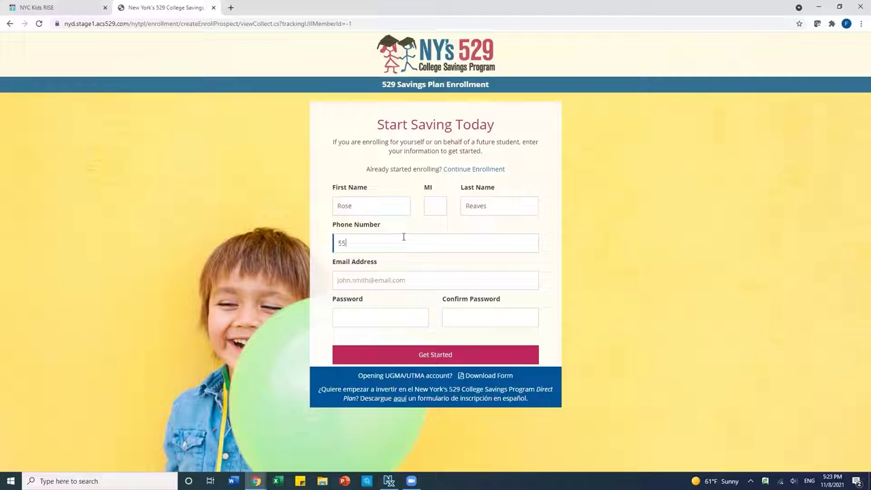
type("5555")
type("5444")
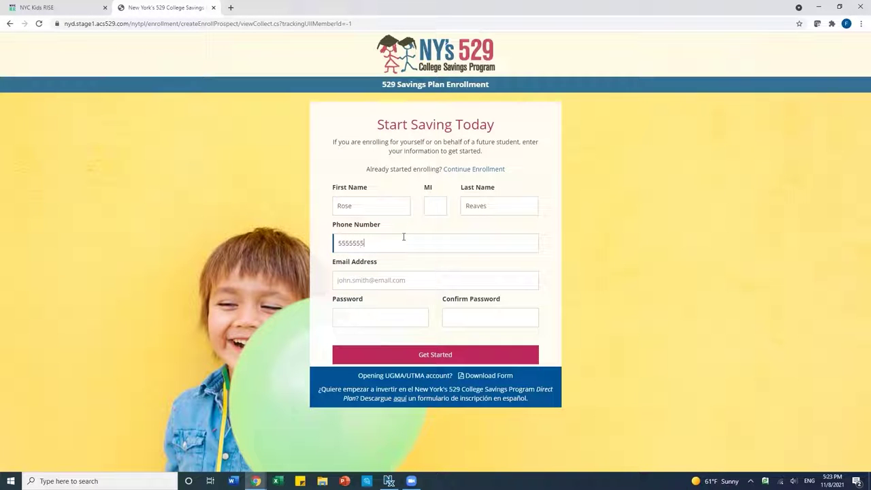
Add the owner's e-mail and a confirmed password, then create the profile.
left_click(385, 280)
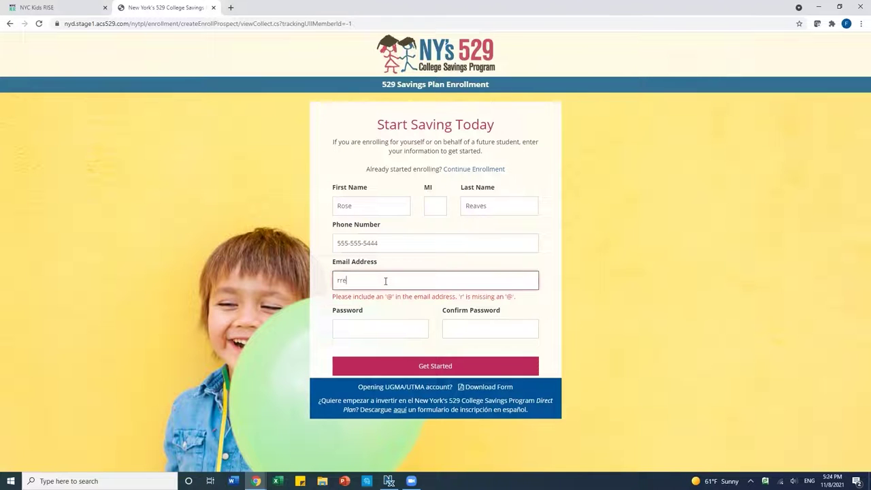
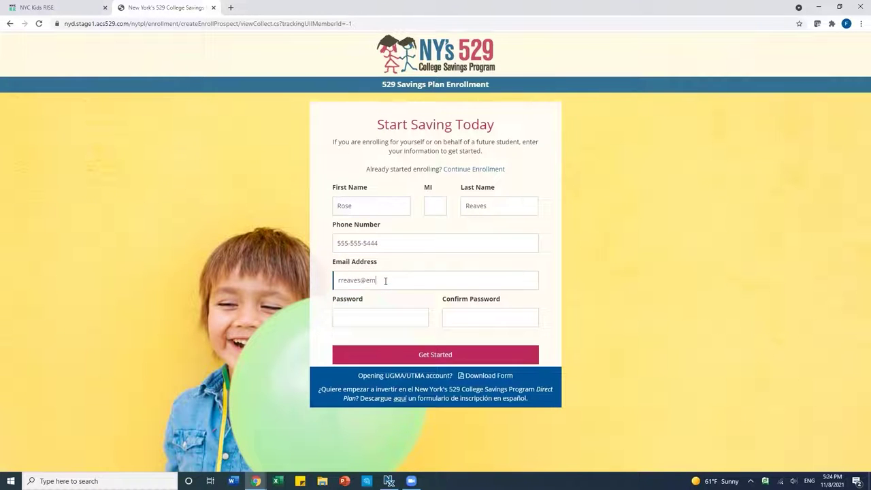
left_click(366, 316)
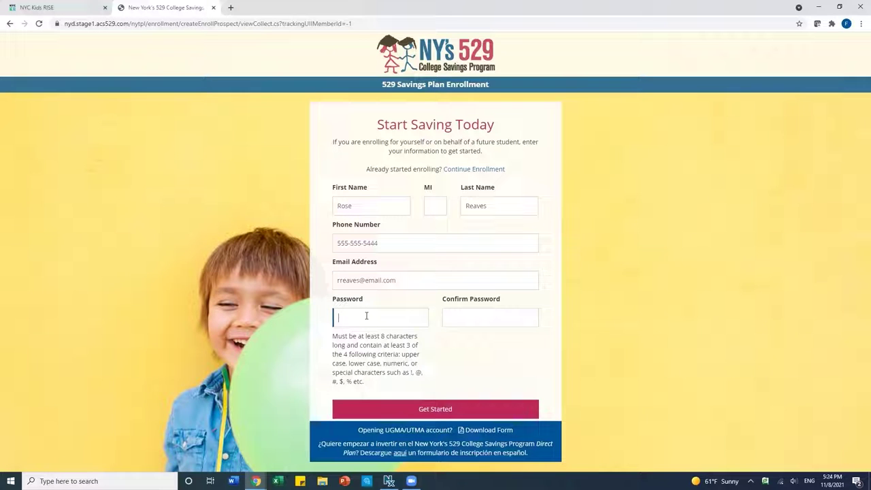
type("•••••••••••")
left_click(458, 318)
type("•••••••")
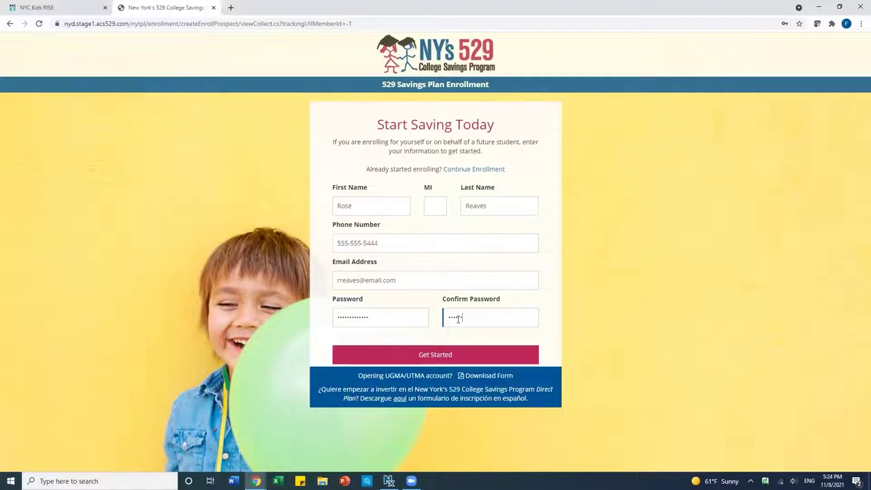
type("••••")
left_click(451, 354)
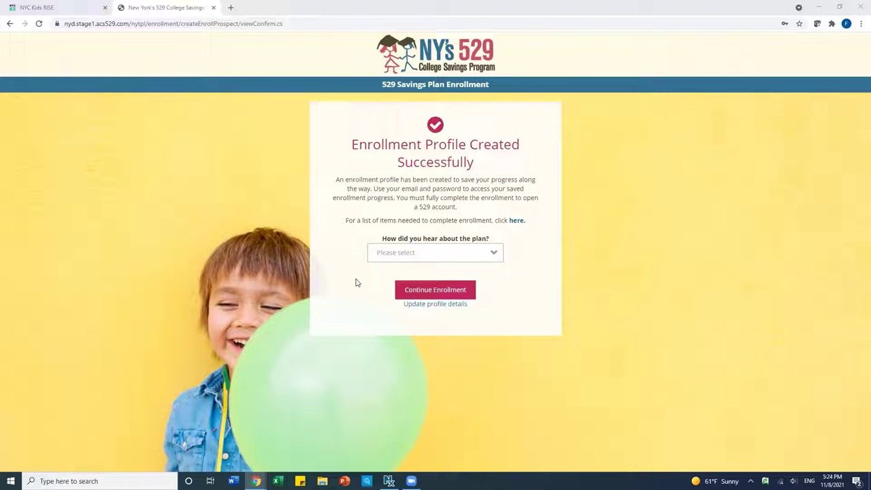
Select School Event for 'How did you hear about the plan?' and continue enrollment.
left_click(407, 253)
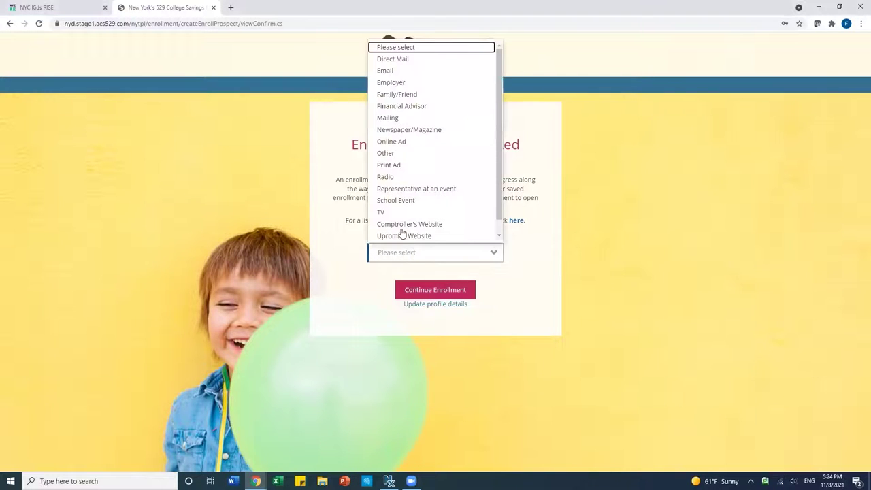
left_click(406, 200)
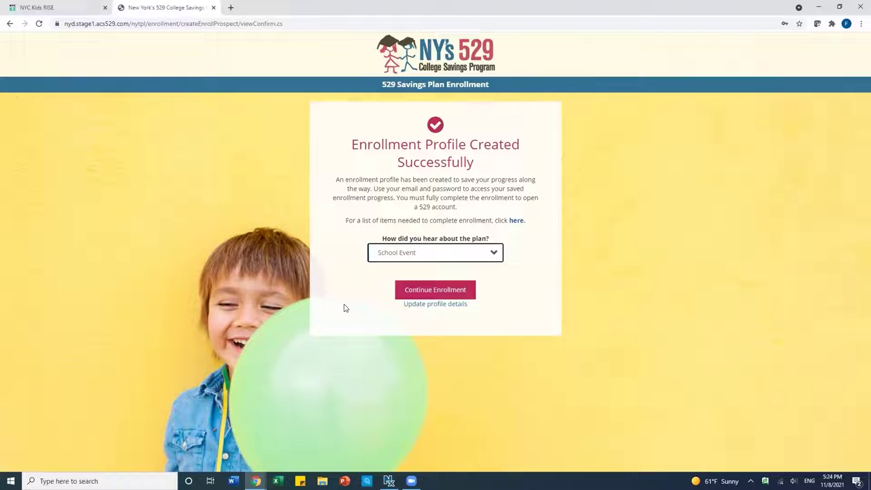
left_click(441, 293)
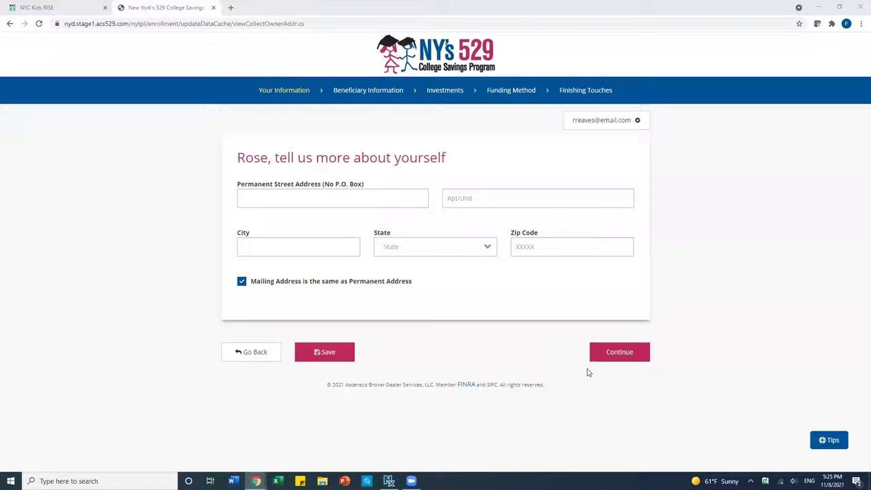
Enter the owner's permanent street address, apartment and city.
left_click(294, 196)
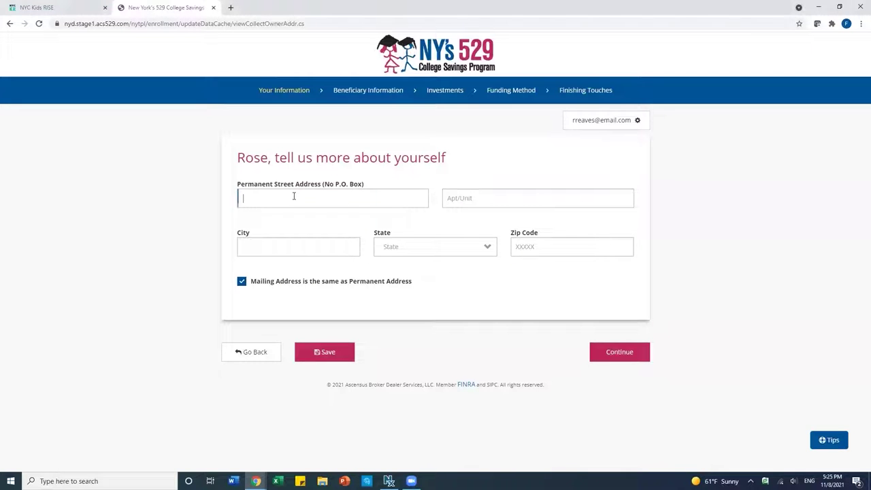
type("123 Main Stree")
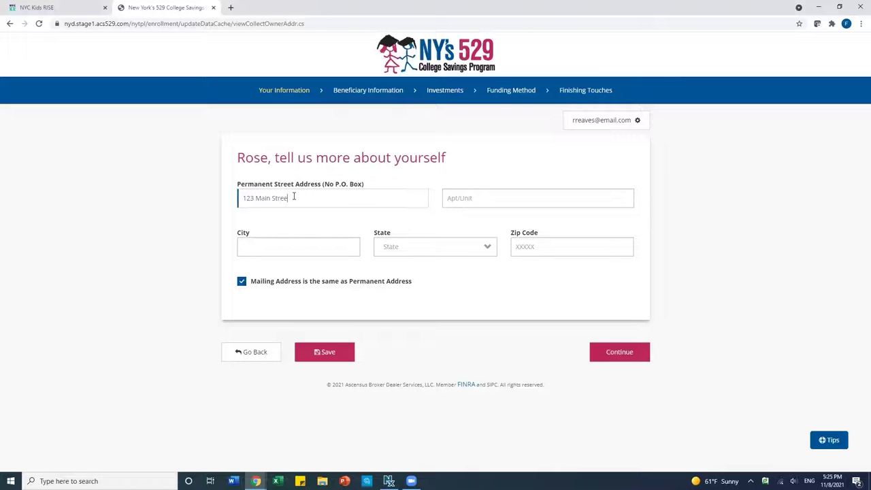
type("t")
left_click(476, 199)
type("Apt A")
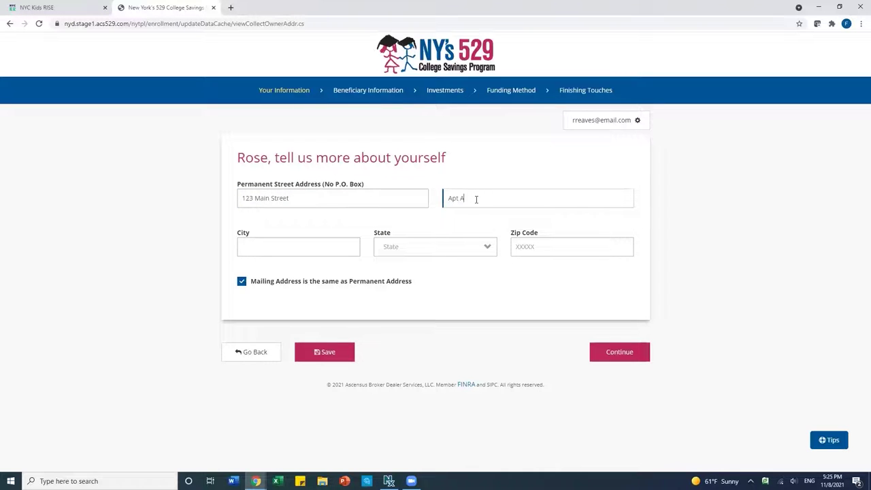
left_click(310, 247)
type("Any cit")
key("BackSpace")
key("BackSpace")
type("City")
Set the state to New York, add the ZIP code, and continue.
left_click(407, 255)
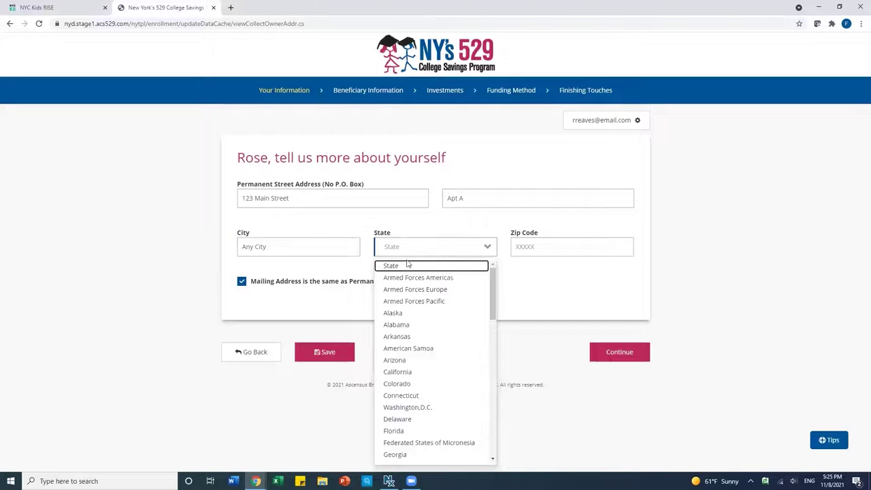
scroll(409, 360, "down", 3)
scroll(410, 359, "down", 3)
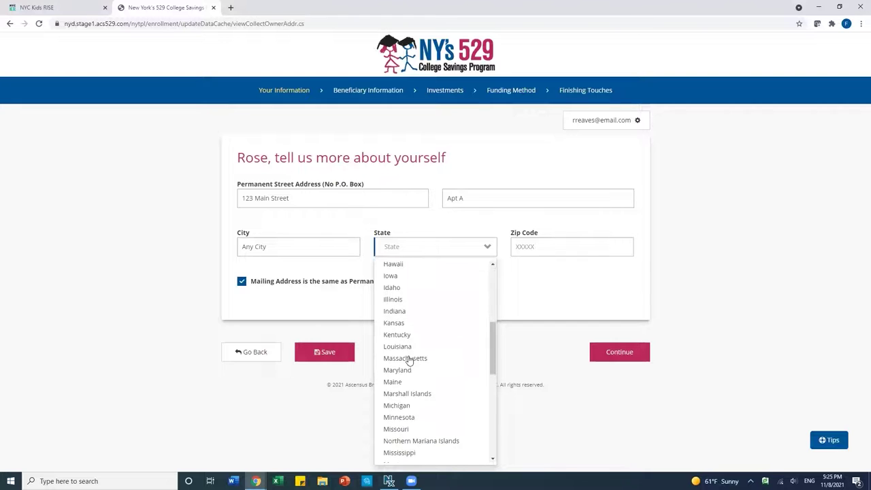
scroll(409, 359, "down", 1)
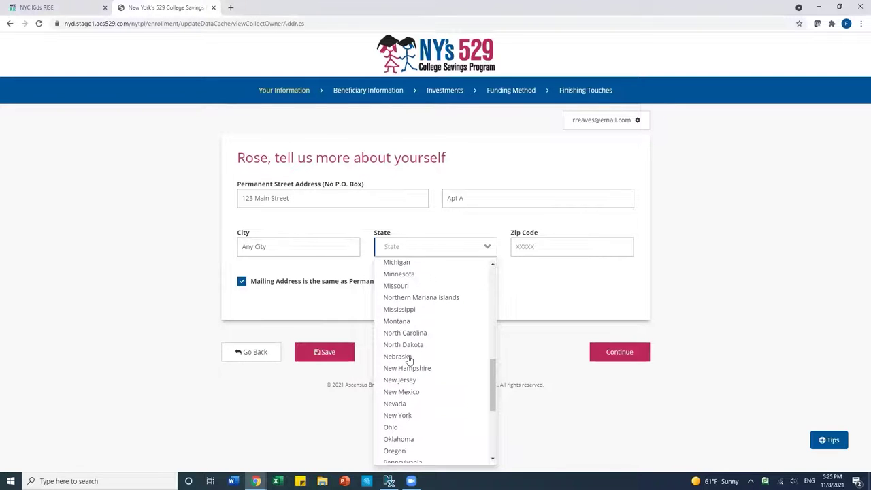
left_click(404, 415)
left_click(552, 240)
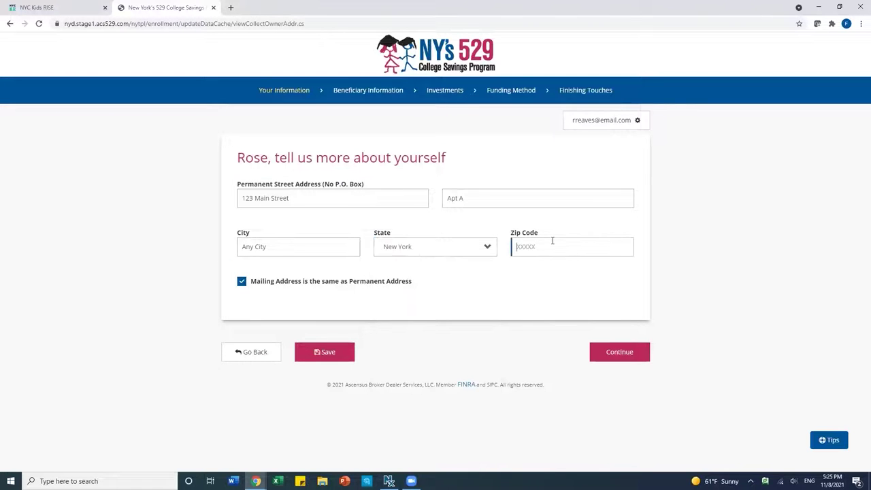
type("10039")
left_click(615, 359)
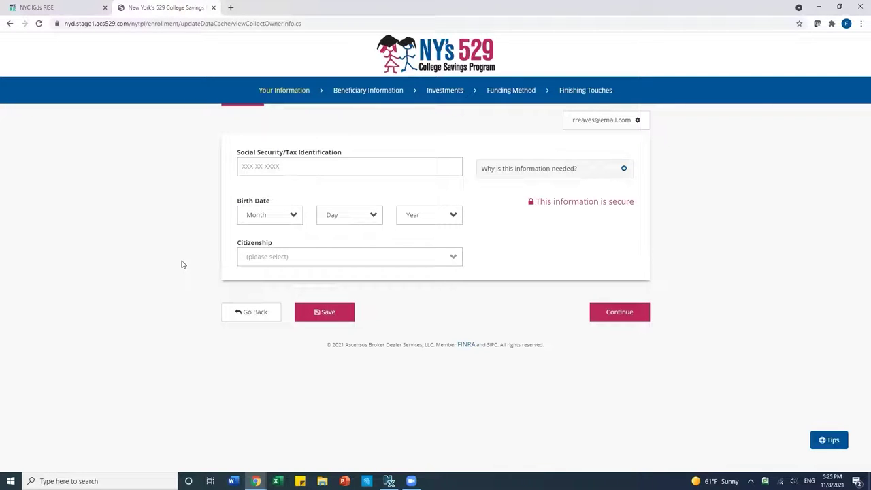
Enter the owner's Social Security number.
left_click(341, 267)
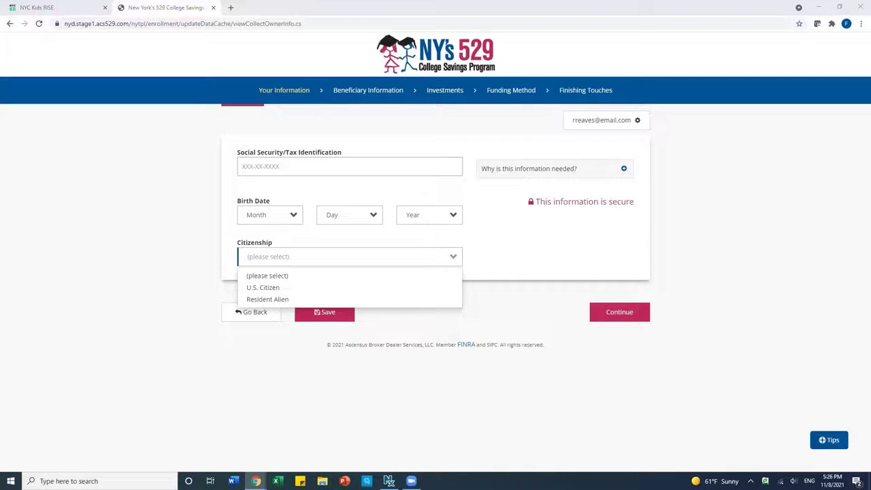
left_click(256, 165)
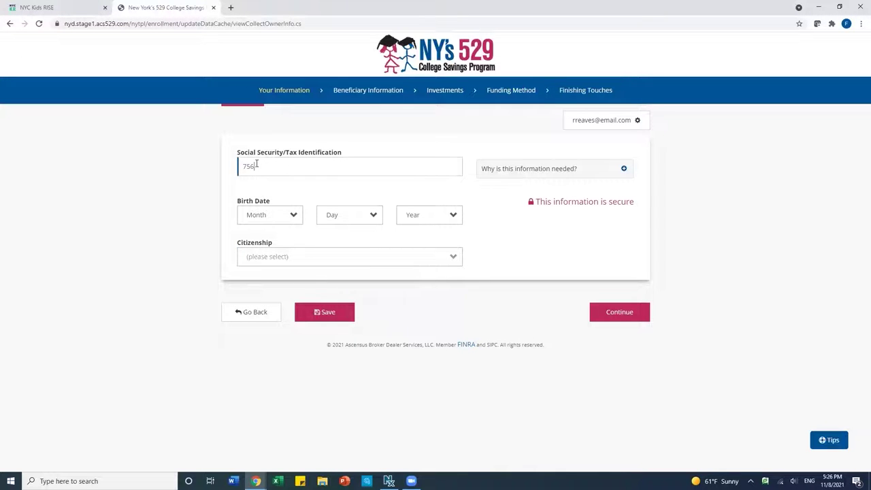
Set the owner's birth date to January 3, 1978, mark U.S. Citizen, and continue.
left_click(262, 222)
left_click(259, 246)
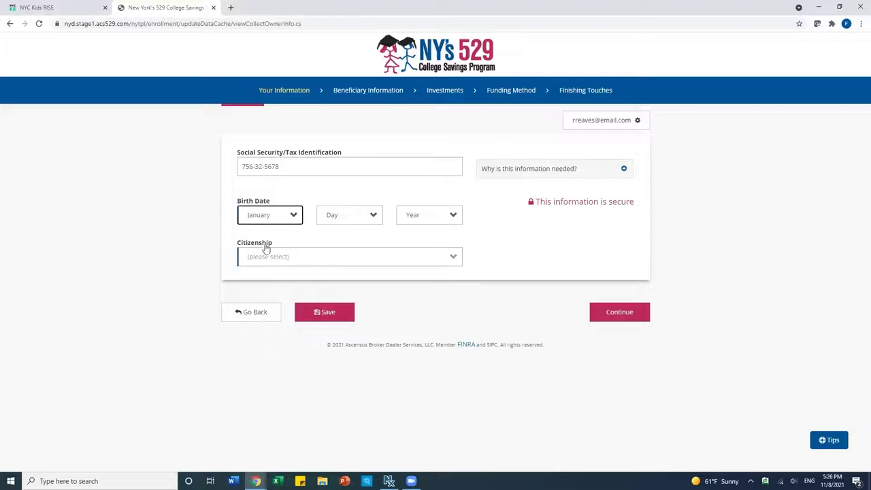
left_click(363, 215)
left_click(329, 270)
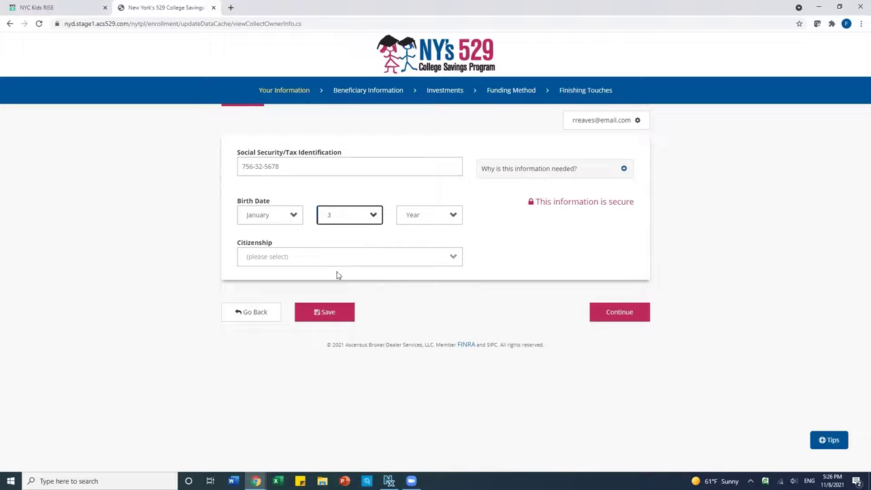
left_click(412, 217)
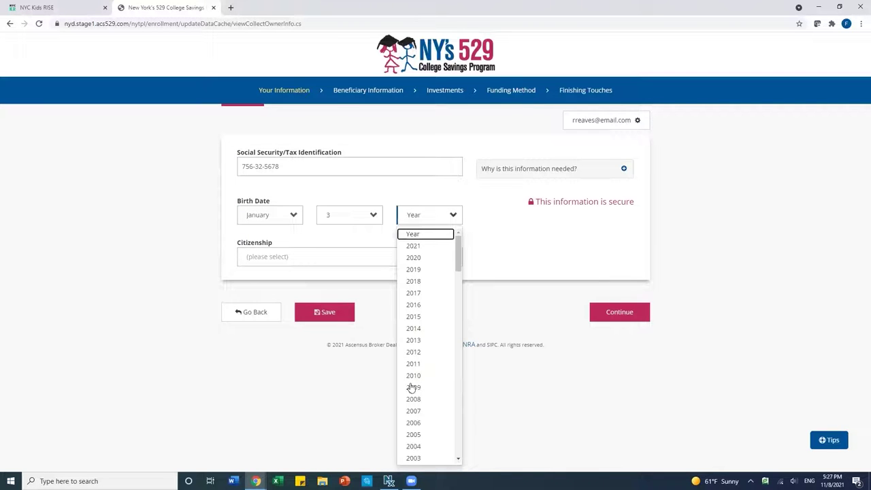
scroll(418, 421, "down", 4)
scroll(419, 420, "down", 1)
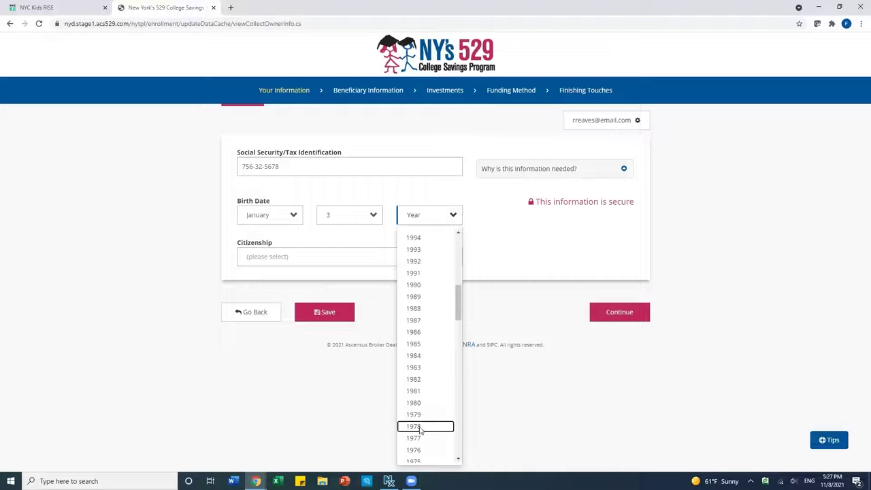
left_click(420, 428)
left_click(259, 261)
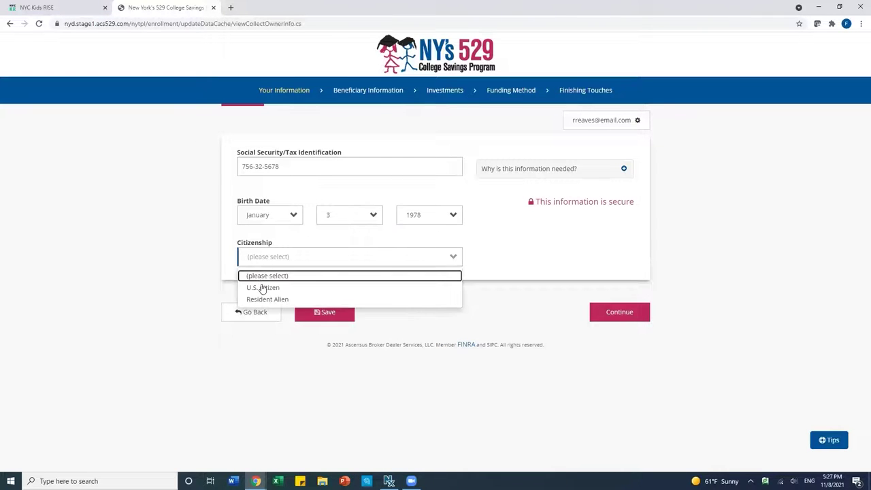
left_click(262, 287)
left_click(611, 314)
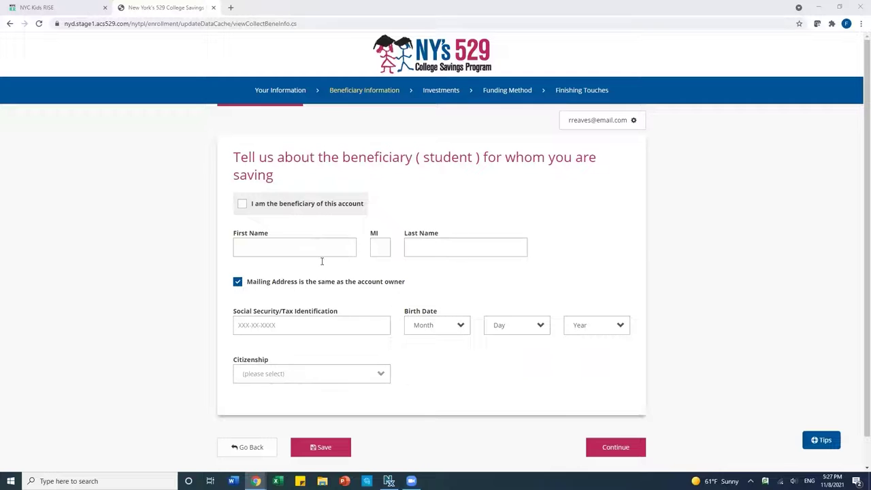
Enter the student's first name, last name and Social Security number.
left_click(268, 247)
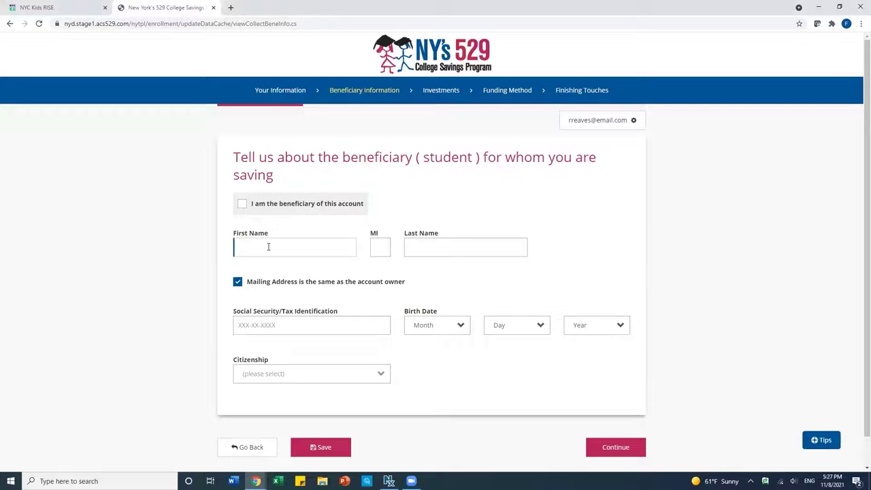
left_click(441, 243)
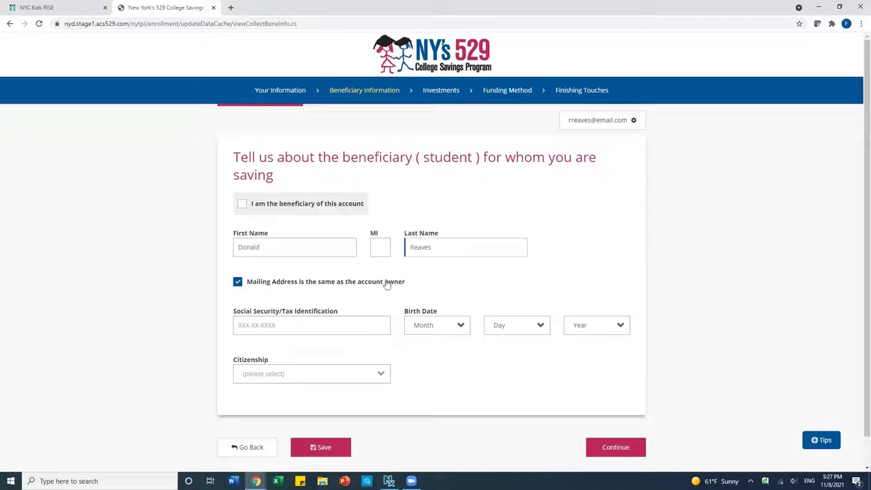
left_click(309, 323)
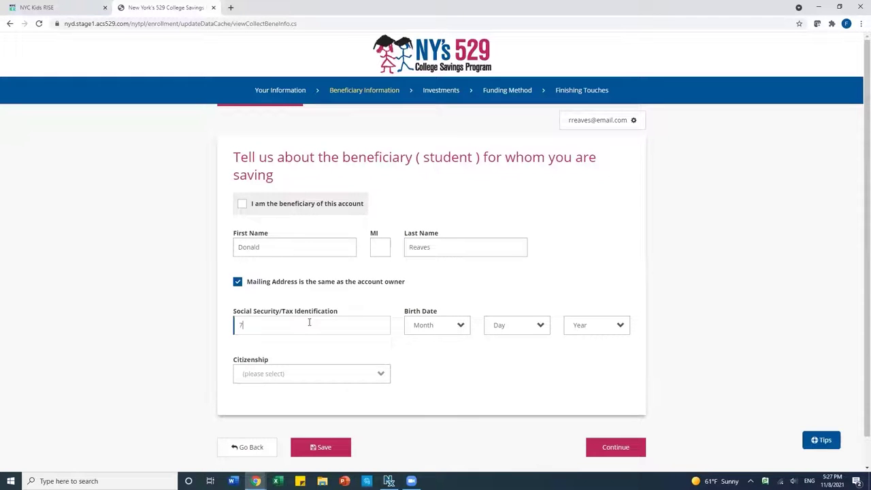
Set the student's birth date to November 18, 2012, mark U.S. Citizen, and continue.
left_click(432, 328)
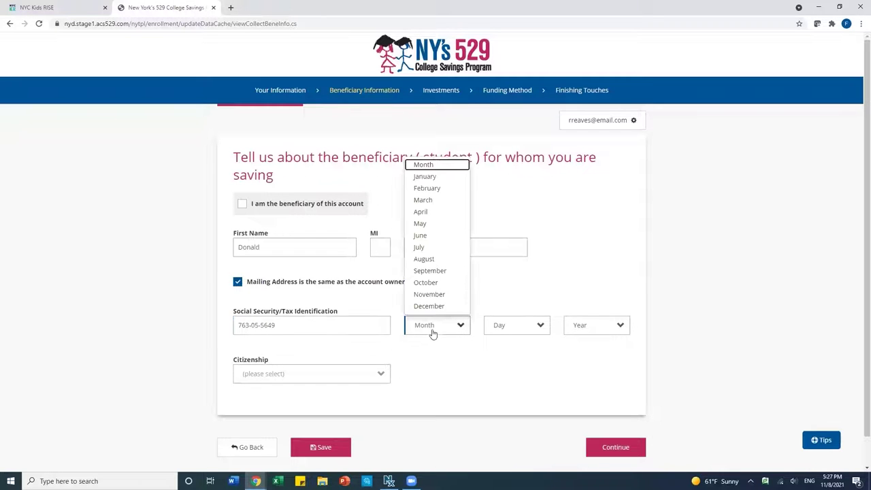
left_click(444, 295)
left_click(497, 328)
left_click(501, 261)
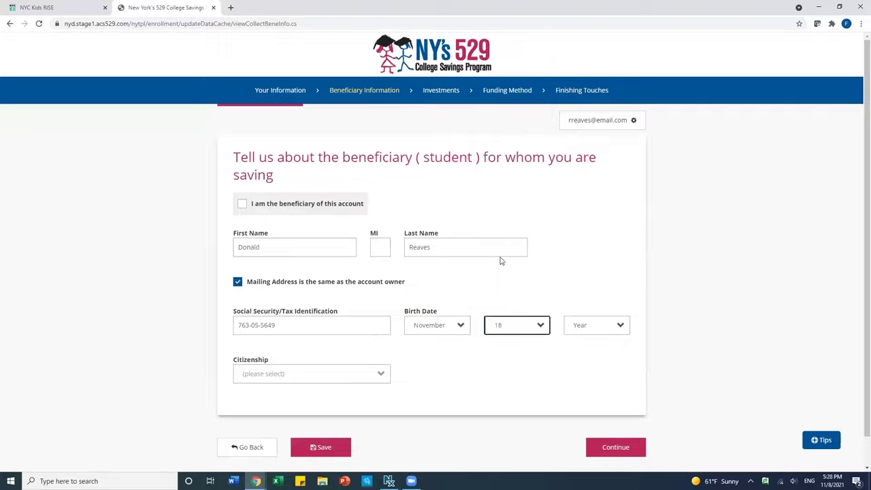
left_click(580, 326)
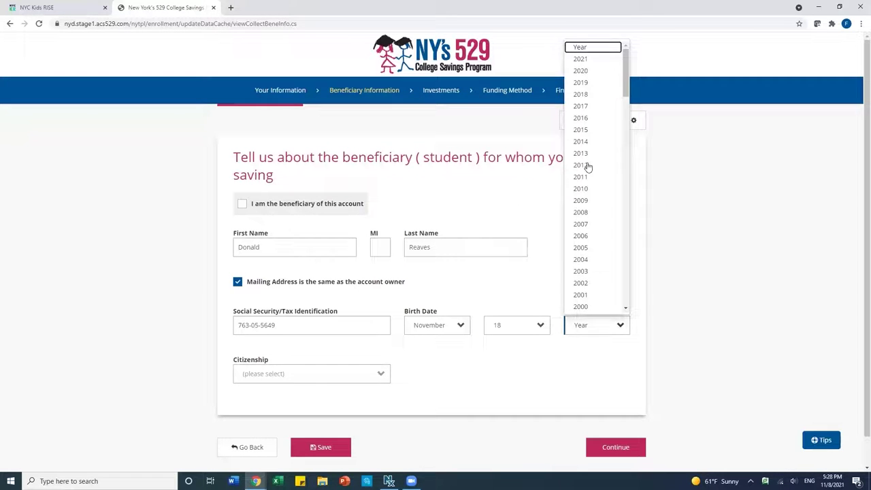
left_click(588, 167)
left_click(302, 376)
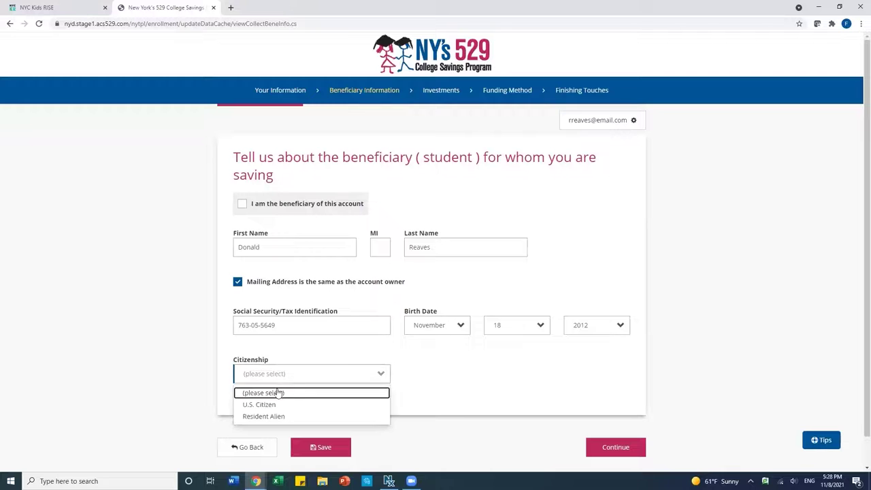
left_click(267, 405)
scroll(493, 403, "down", 1)
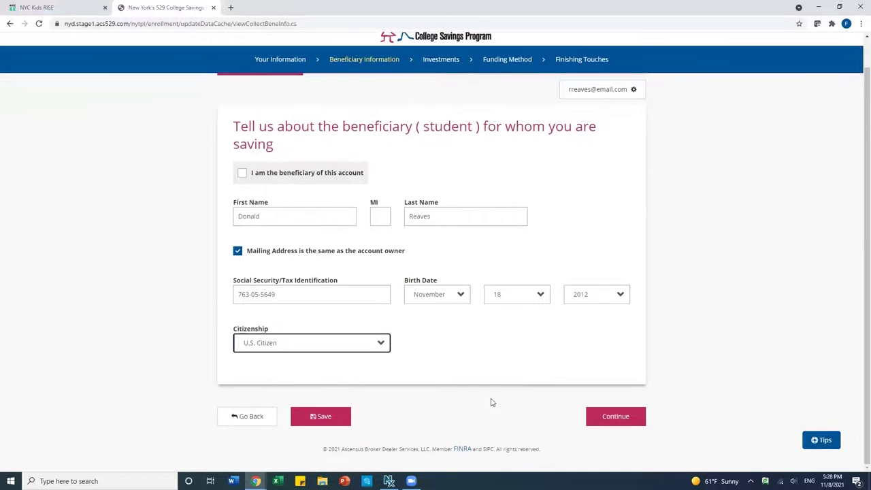
left_click(615, 423)
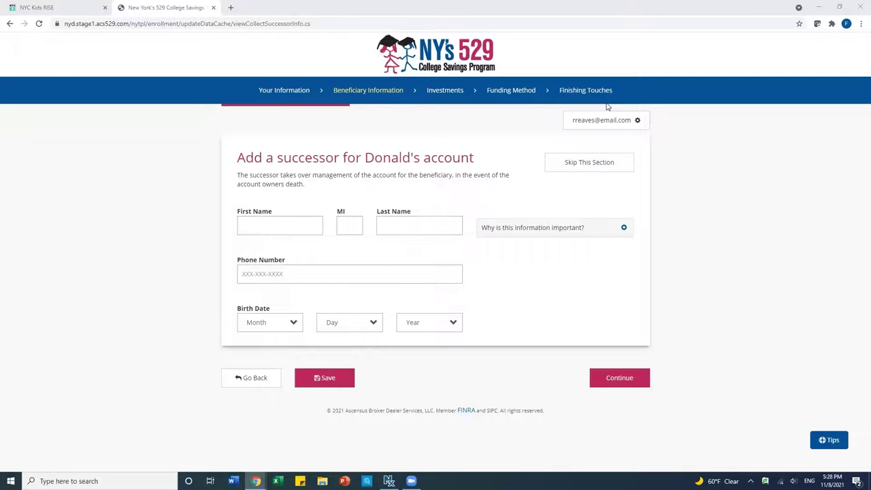
Skip the successor section without naming anyone.
left_click(575, 165)
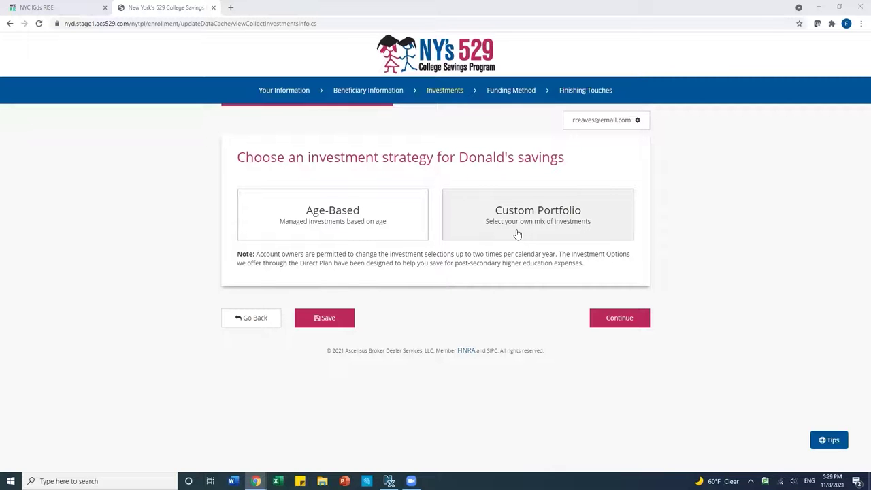
left_click(517, 234)
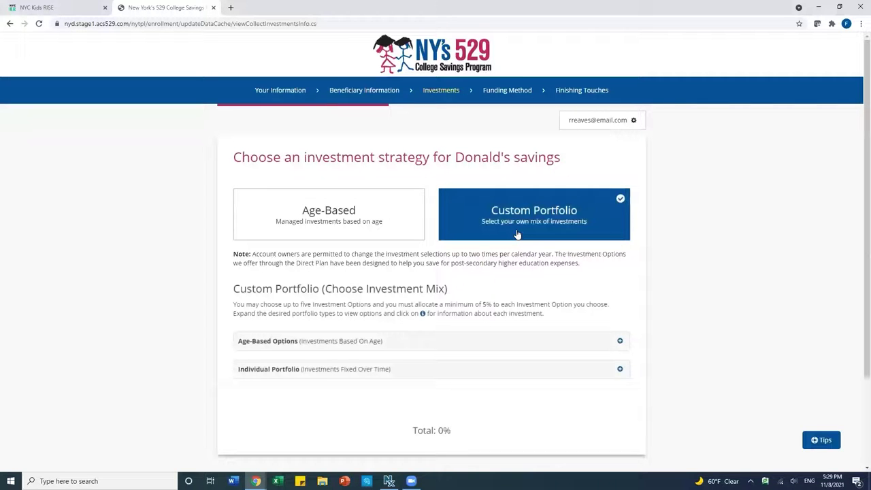
scroll(517, 235, "down", 3)
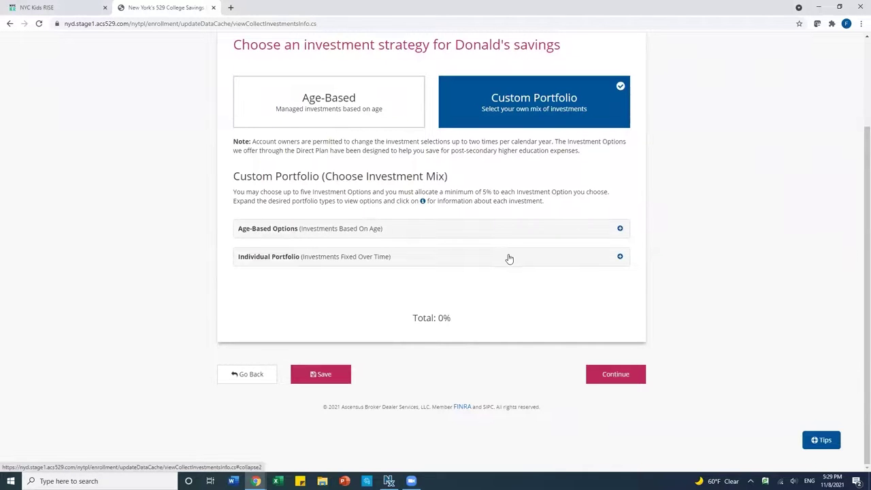
left_click(509, 260)
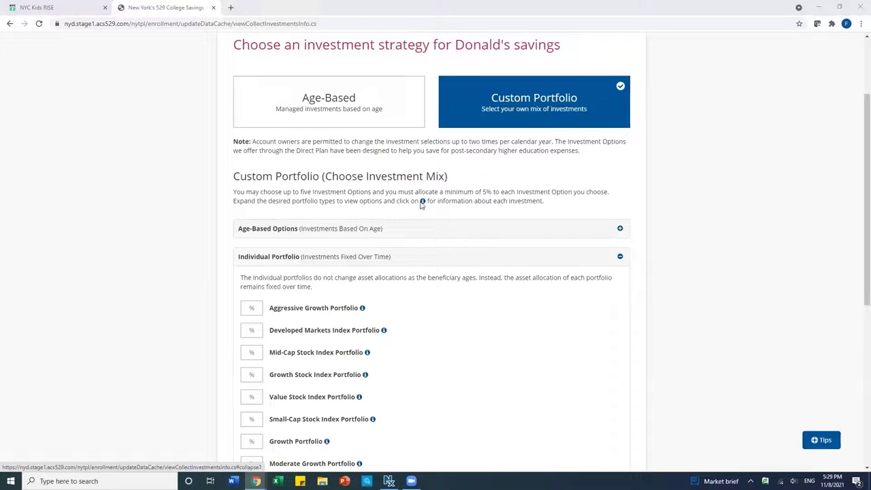
Select the Age-Based investment strategy card.
left_click(328, 104)
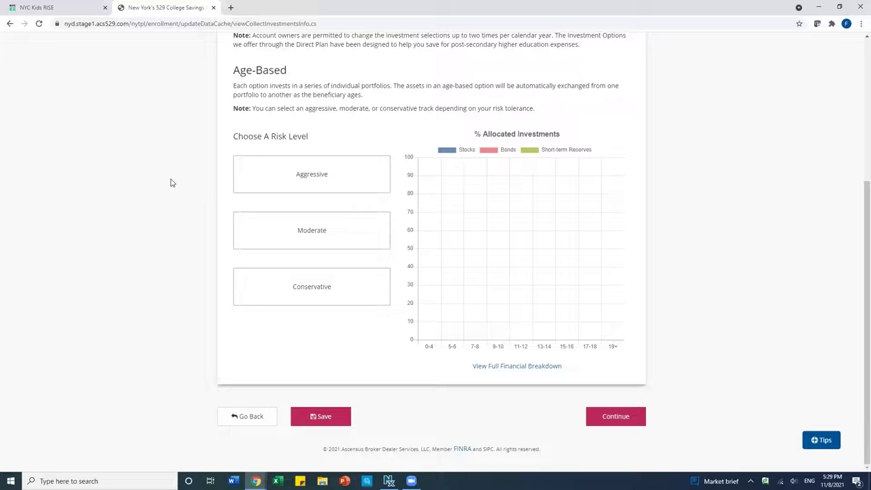
scroll(191, 182, "up", 1)
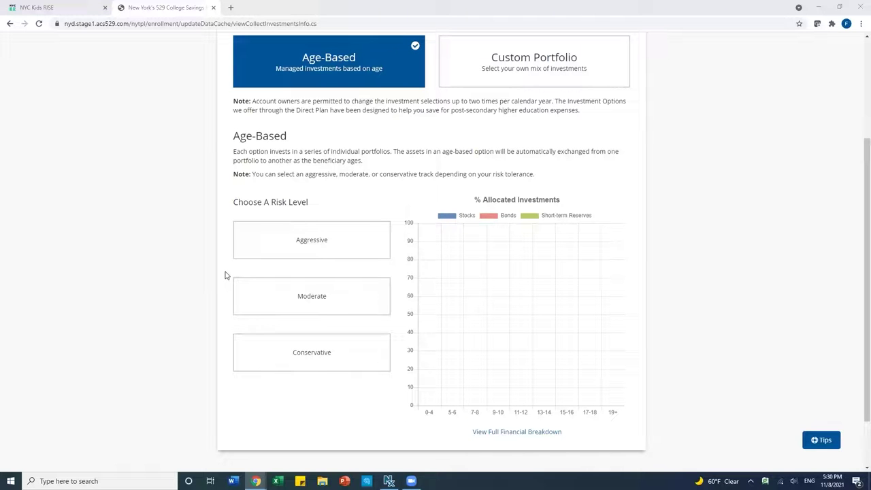
Compare Aggressive, Moderate and Conservative risk levels, choose Moderate, and continue to funding.
left_click(270, 253)
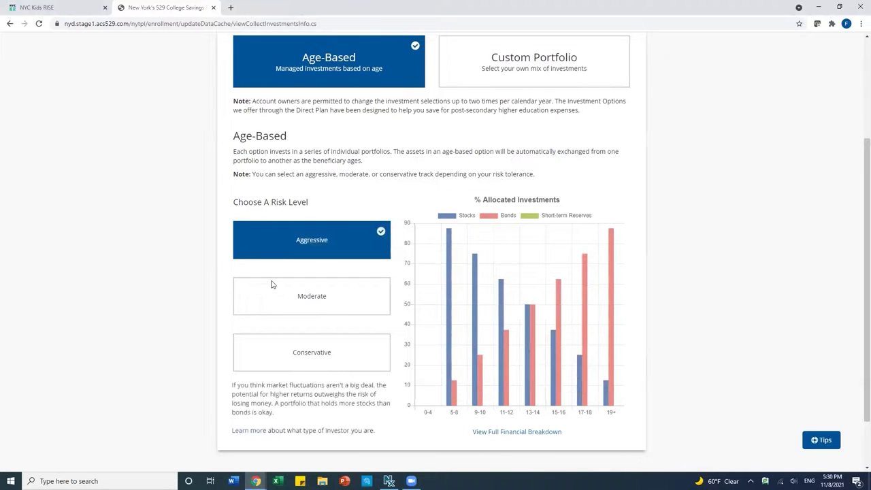
left_click(273, 301)
left_click(271, 342)
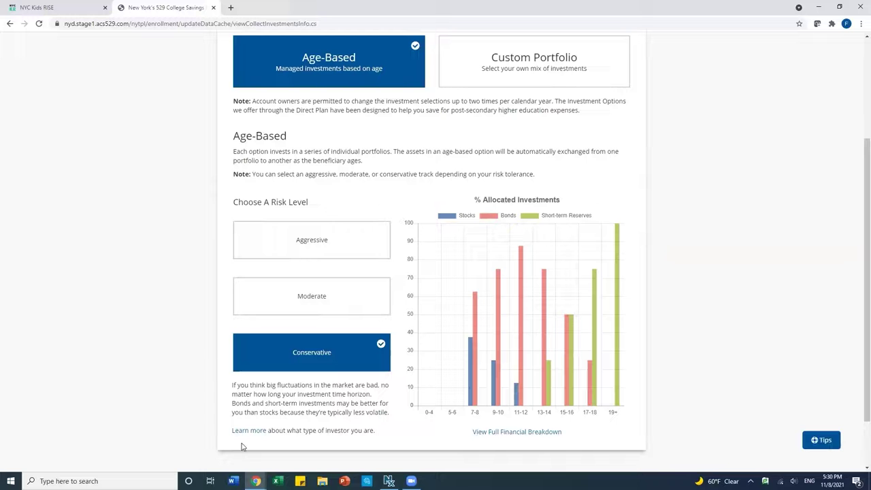
left_click(294, 310)
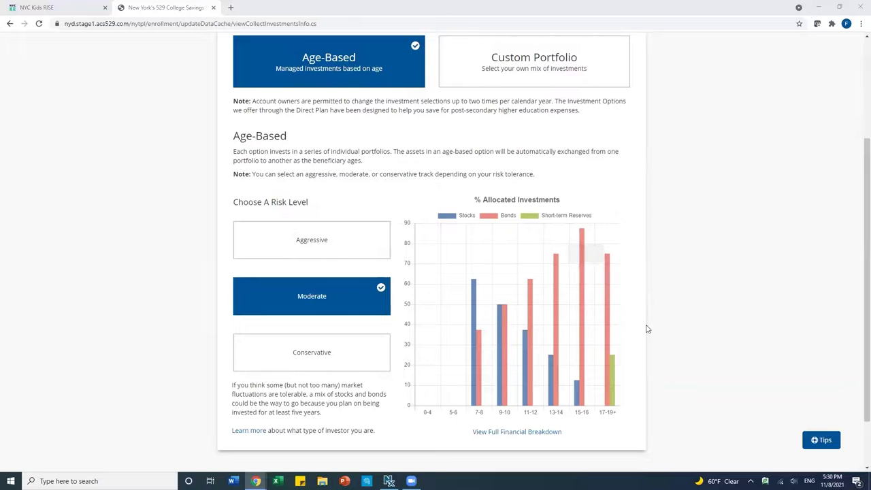
scroll(648, 328, "down", 1)
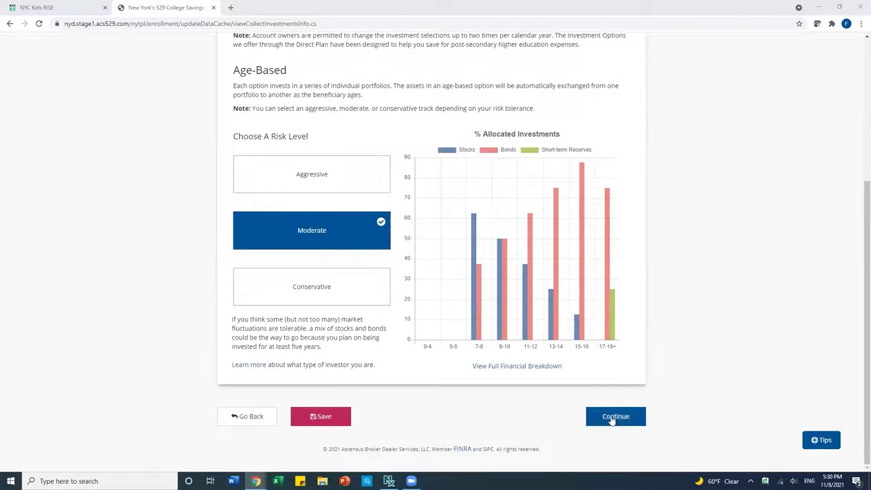
left_click(612, 418)
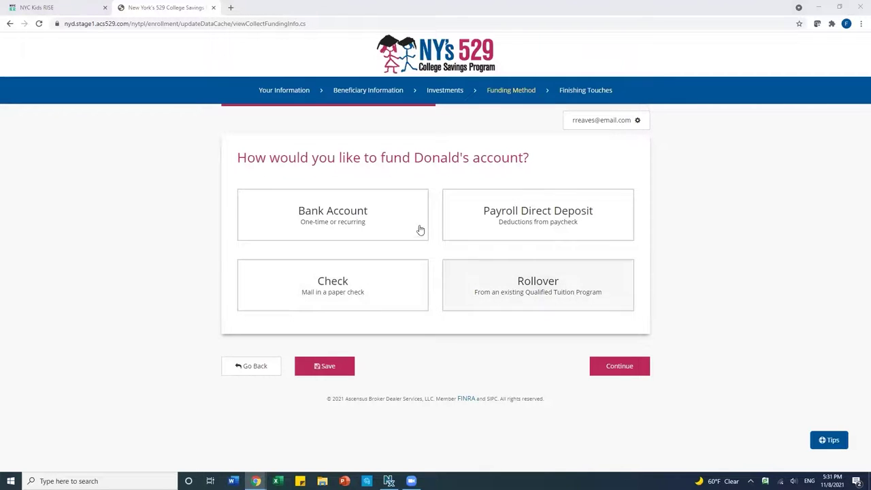
Choose a mailed paper check as the account's funding method and continue.
left_click(310, 285)
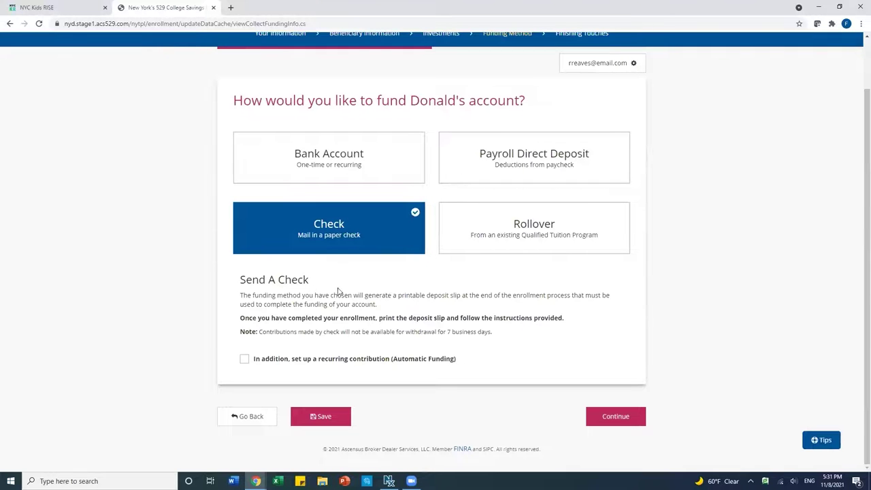
left_click(611, 415)
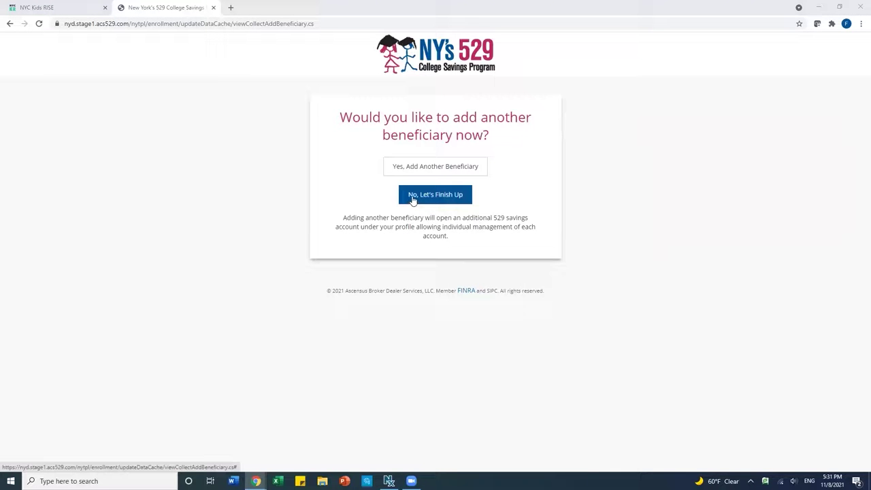
Decline adding another beneficiary with "No, Let's Finish Up".
left_click(413, 197)
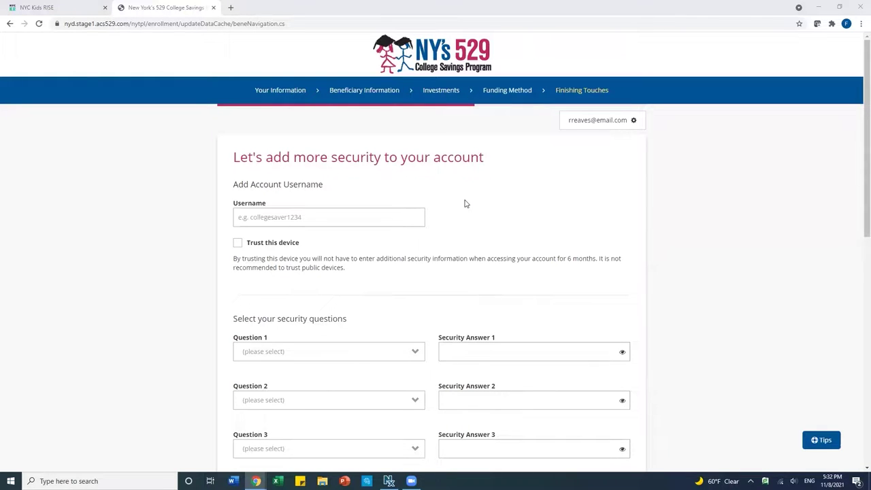
Enter the chosen account username in the Username field, fixing a typo.
left_click(286, 217)
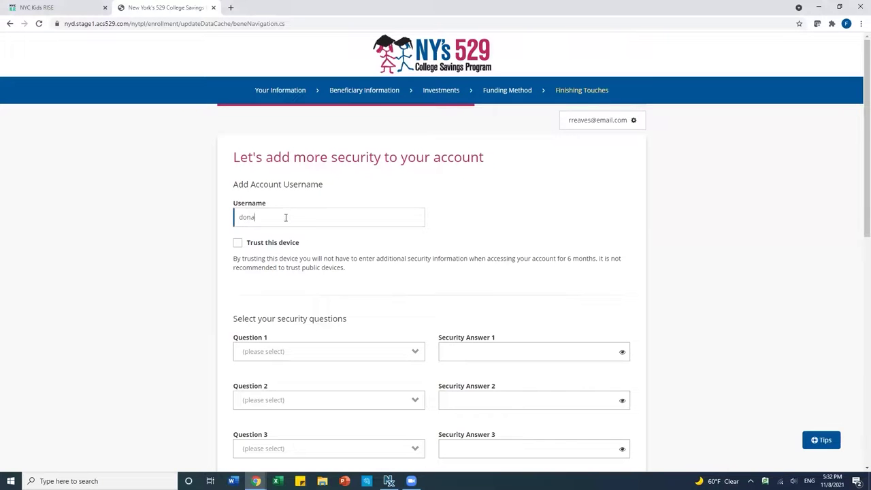
scroll(439, 252, "down", 2)
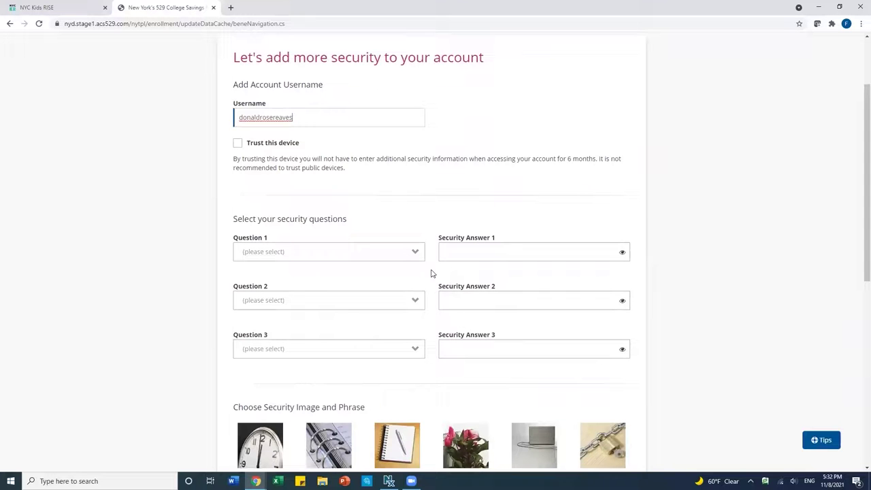
Set Question 1 to maternal grandfather's first name and Question 2 to marriage city, answering both.
left_click(392, 253)
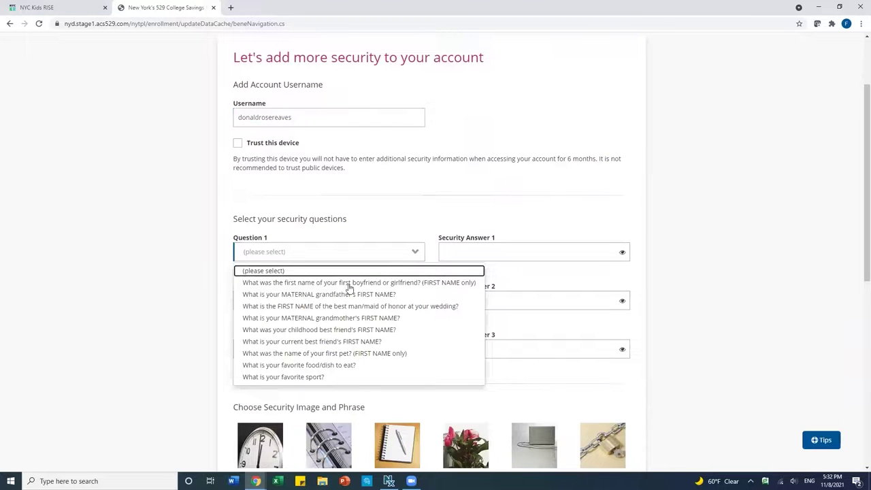
left_click(324, 297)
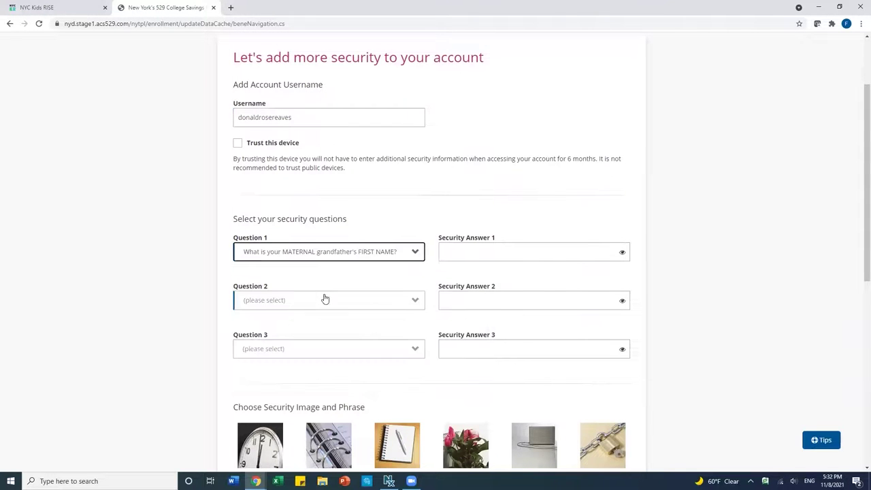
left_click(452, 254)
type("*****")
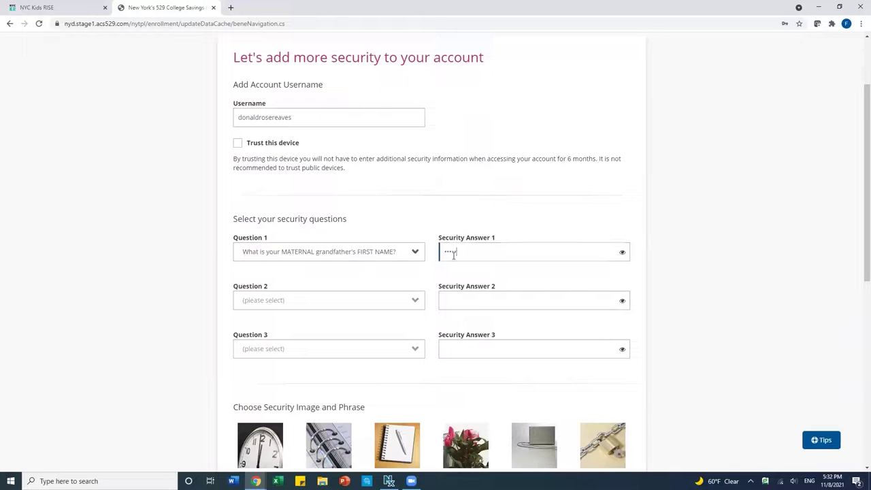
left_click(341, 304)
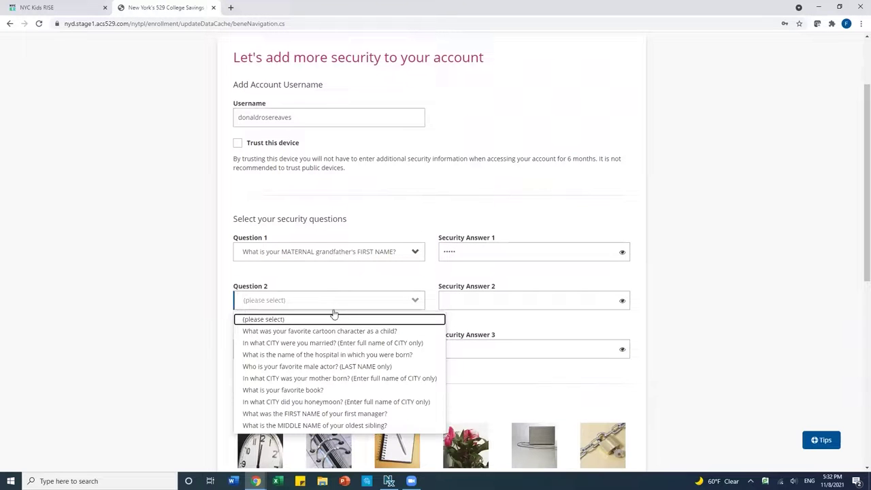
left_click(320, 344)
left_click(478, 302)
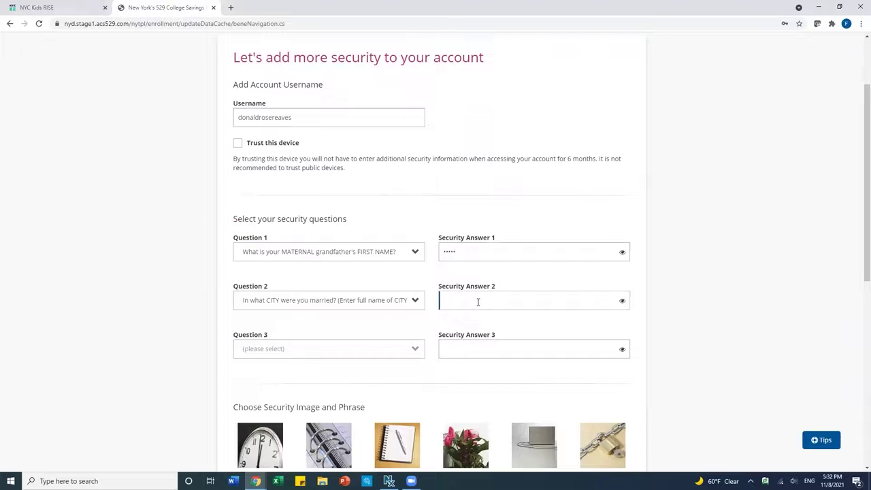
type("••••••")
Set Question 3 to oldest child's middle name and enter its answer.
left_click(342, 350)
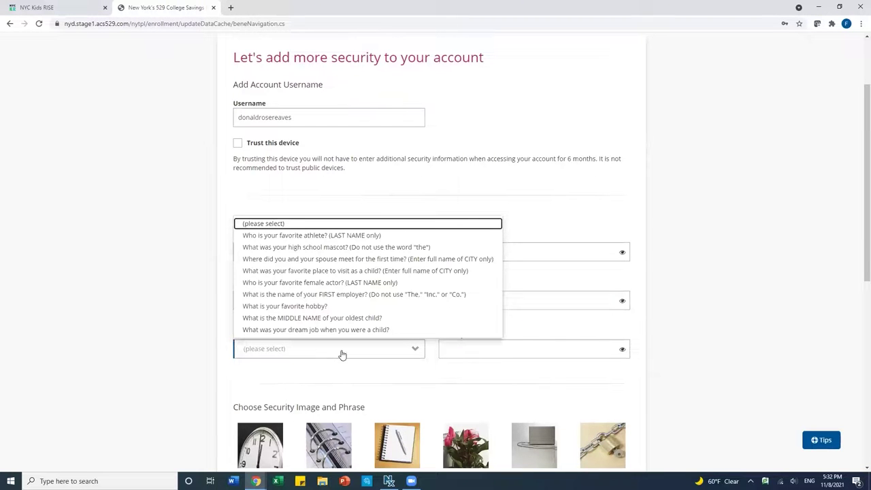
left_click(338, 319)
left_click(466, 353)
type("••••")
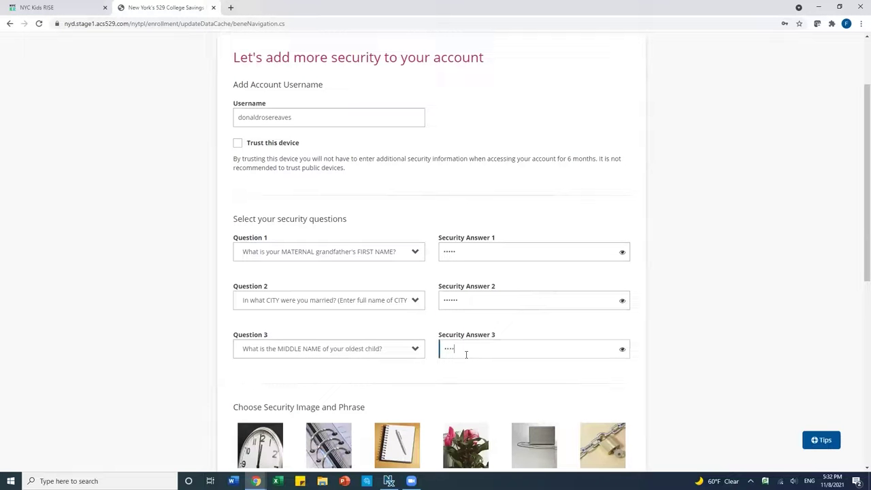
scroll(511, 388, "down", 4)
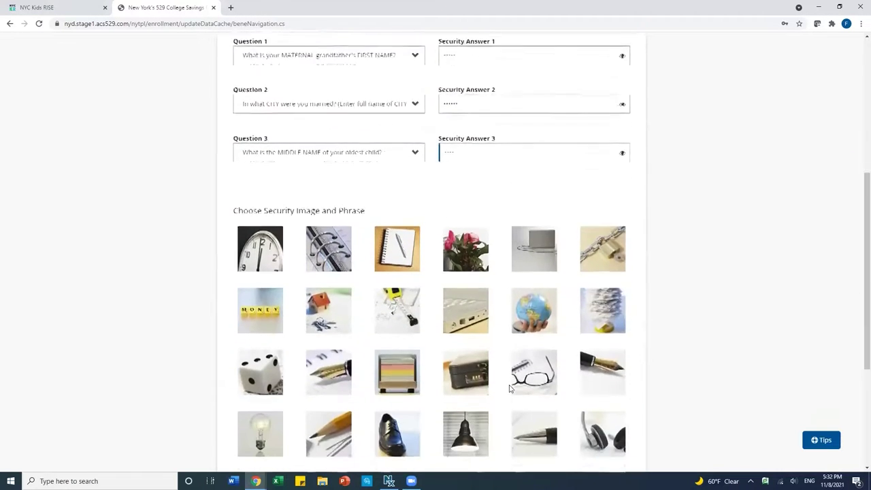
Pick the dice security image, enter a security phrase, and submit the security settings.
scroll(510, 388, "down", 1)
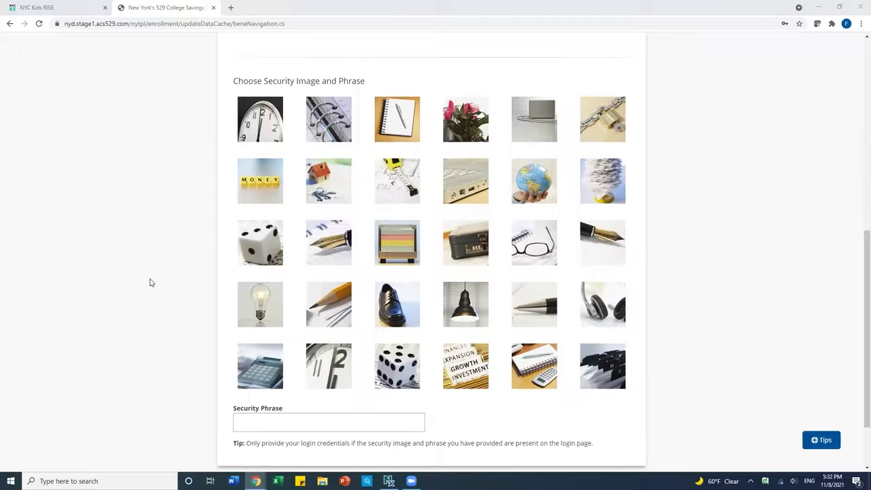
left_click(403, 373)
left_click(279, 422)
type("collegesaverforever")
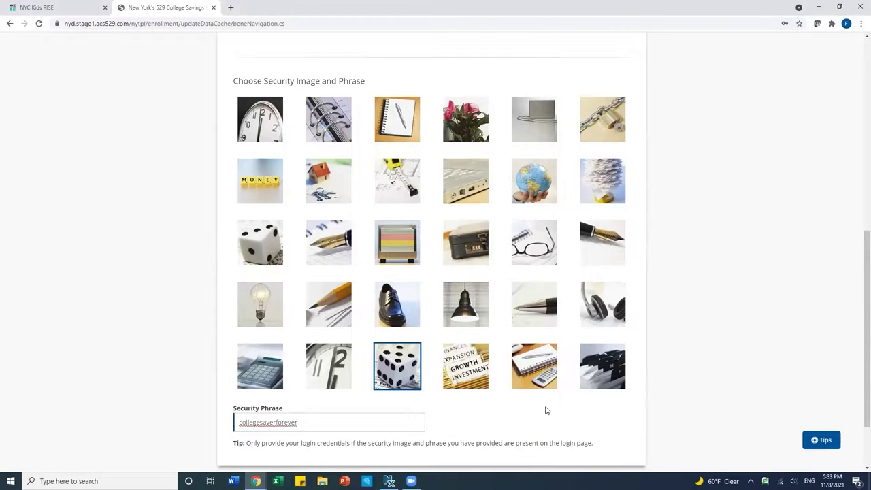
scroll(545, 411, "down", 2)
left_click(546, 410)
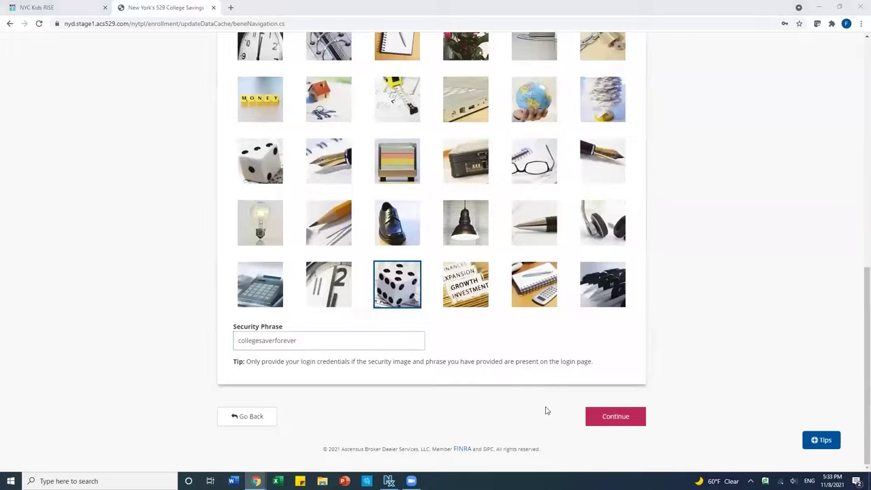
left_click(596, 418)
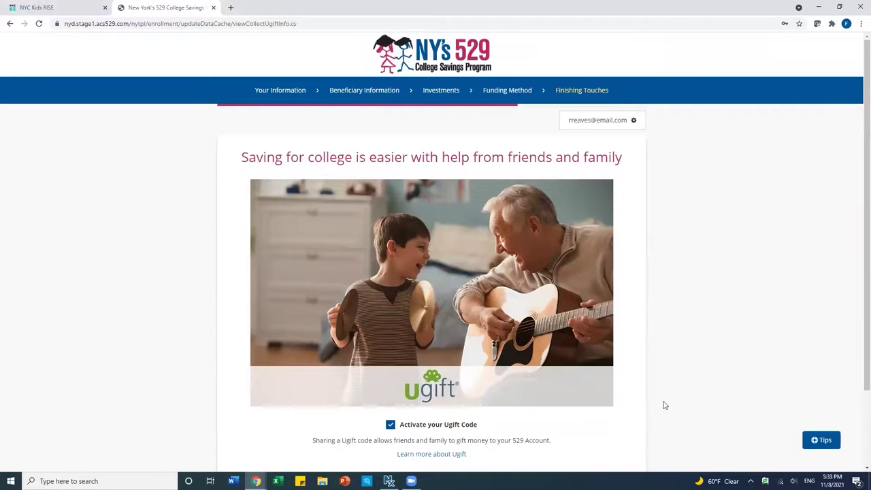
Leave 'Activate your Ugift Code' checked and continue to communication preferences.
scroll(665, 406, "down", 1)
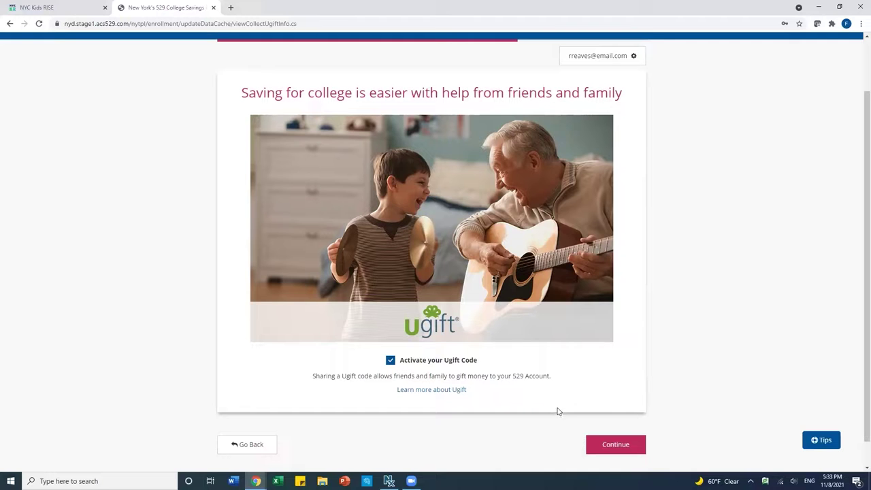
left_click(601, 445)
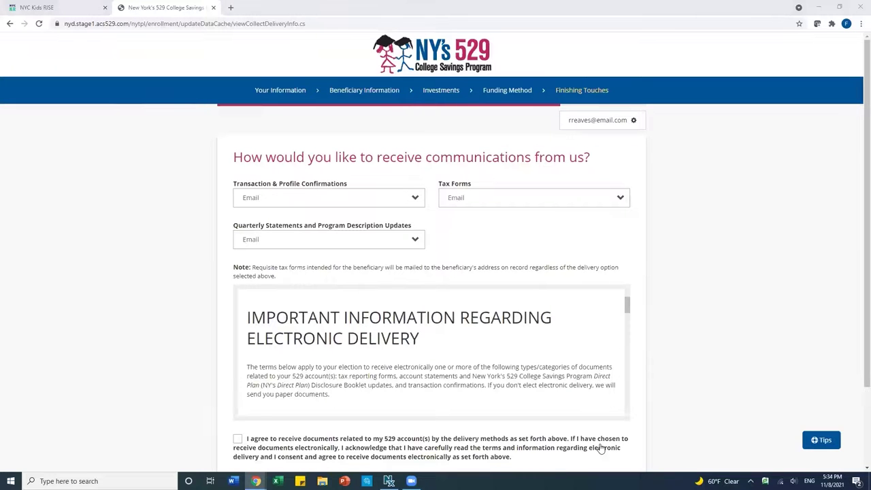
Keep Email delivery for all communications, agree to electronic delivery, and continue to review.
left_click(378, 202)
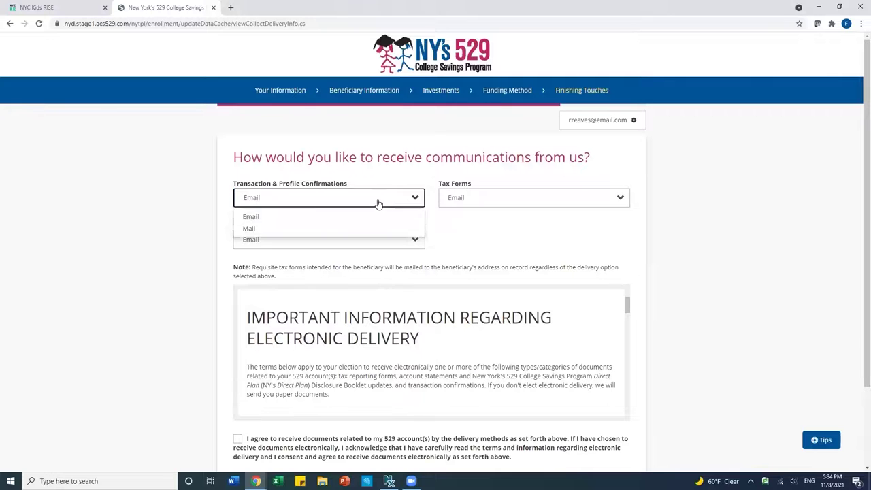
left_click(379, 202)
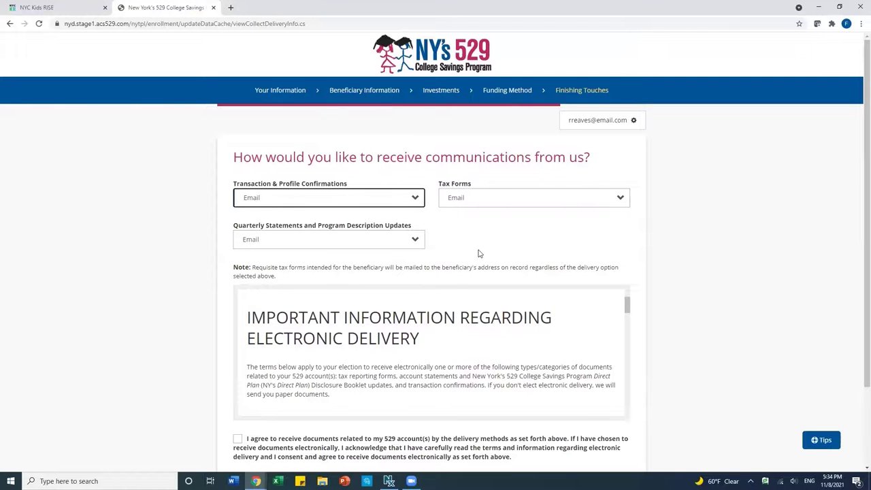
scroll(645, 300, "down", 2)
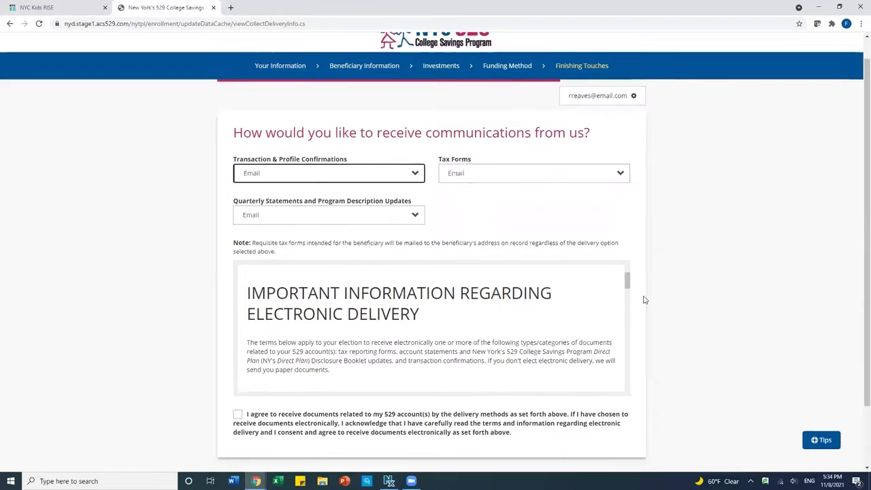
left_click_drag(626, 215, 627, 309)
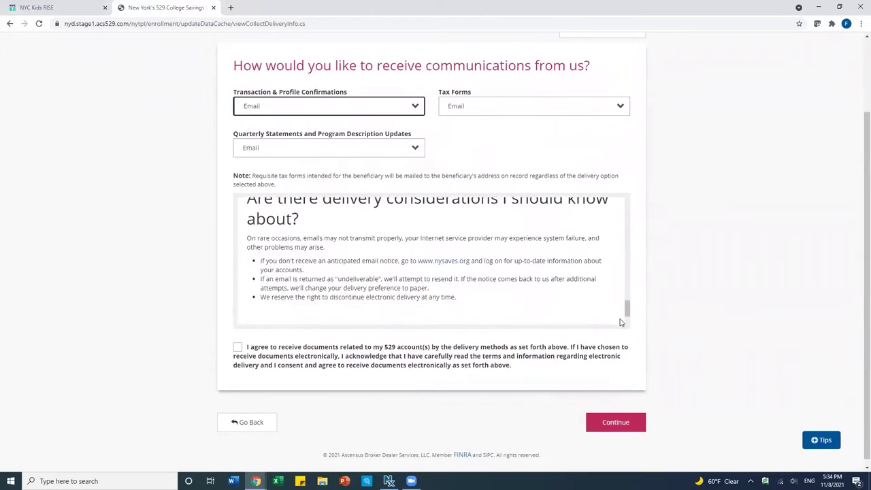
left_click(238, 349)
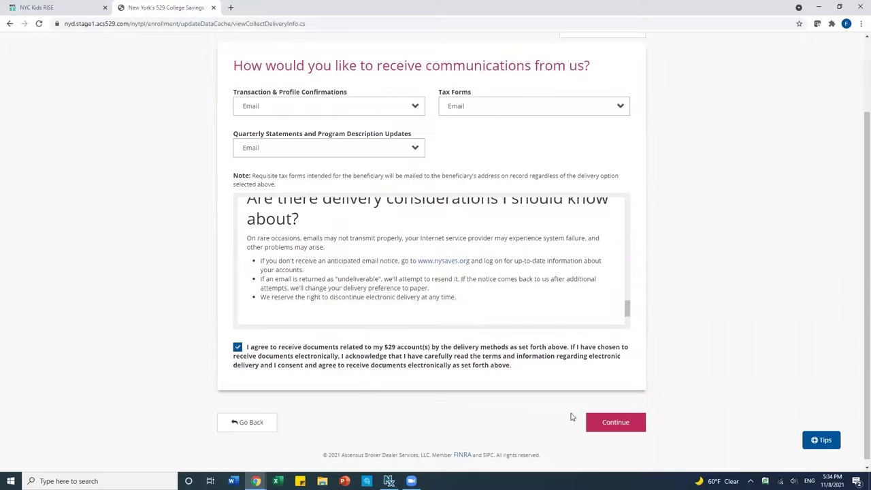
left_click(616, 422)
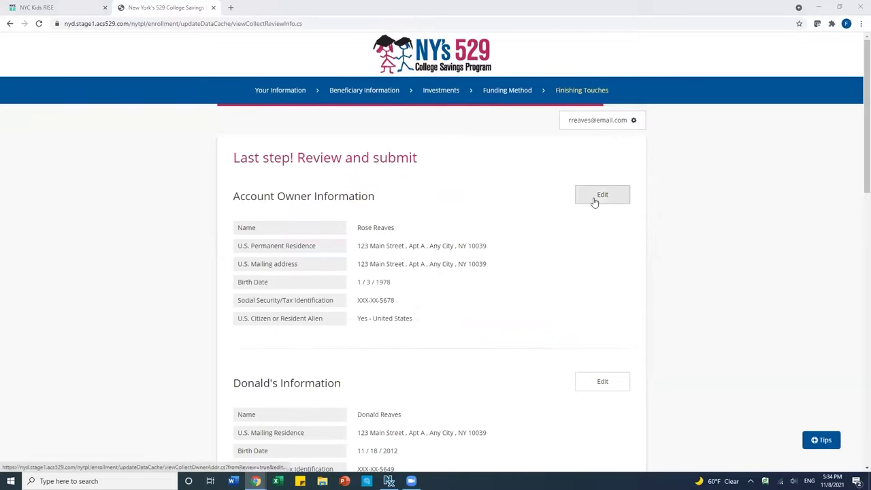
Review the application, acknowledge the Direct Plan disclosure terms, and sign the enrollment.
scroll(571, 274, "down", 2)
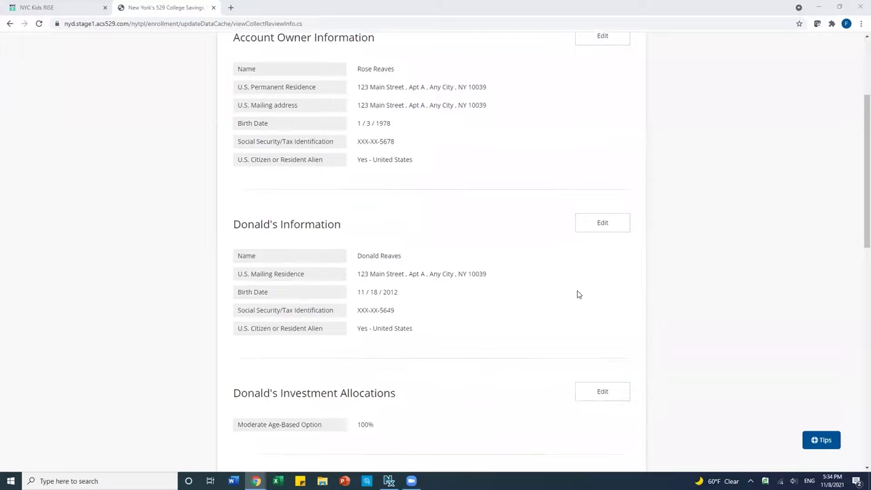
scroll(548, 293, "down", 2)
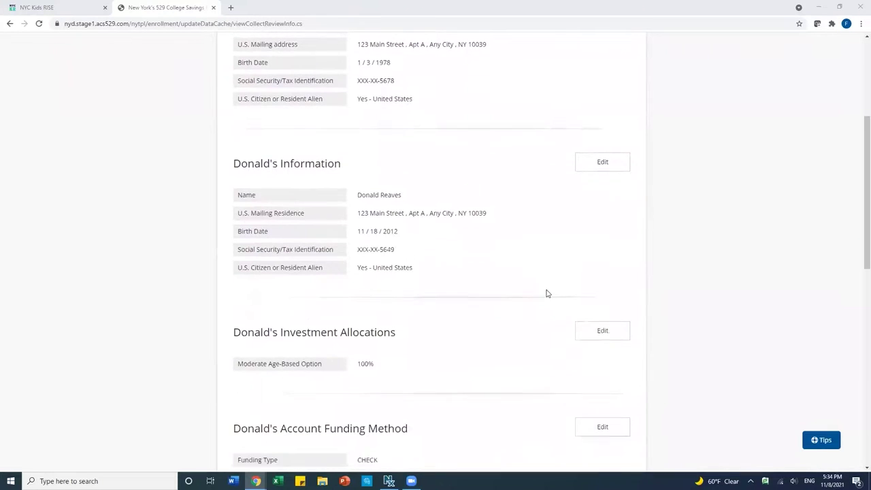
scroll(547, 293, "down", 3)
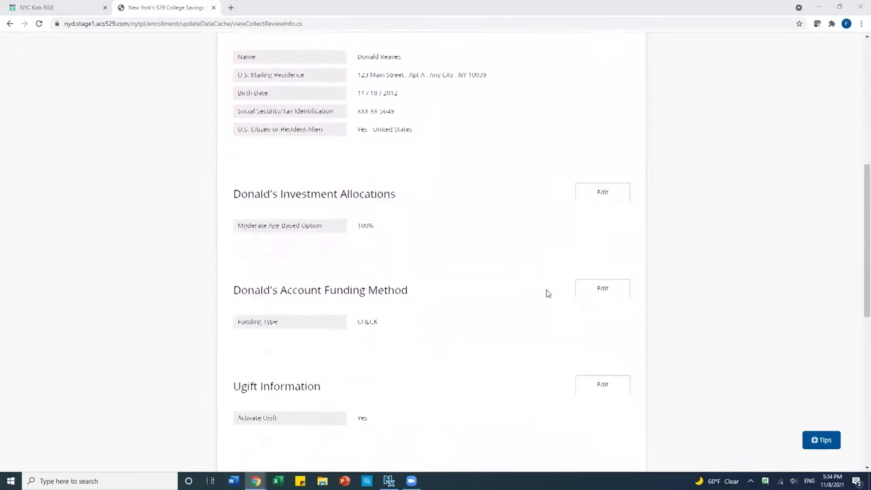
scroll(547, 293, "down", 5)
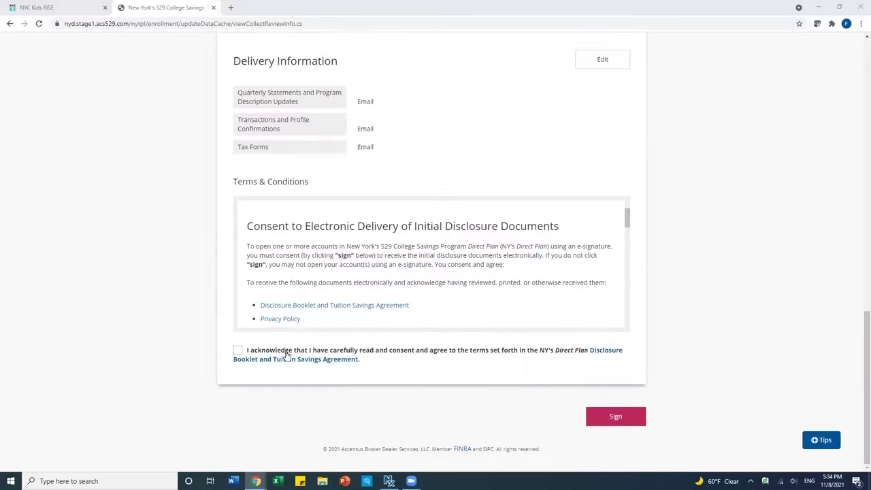
left_click_drag(627, 219, 615, 321)
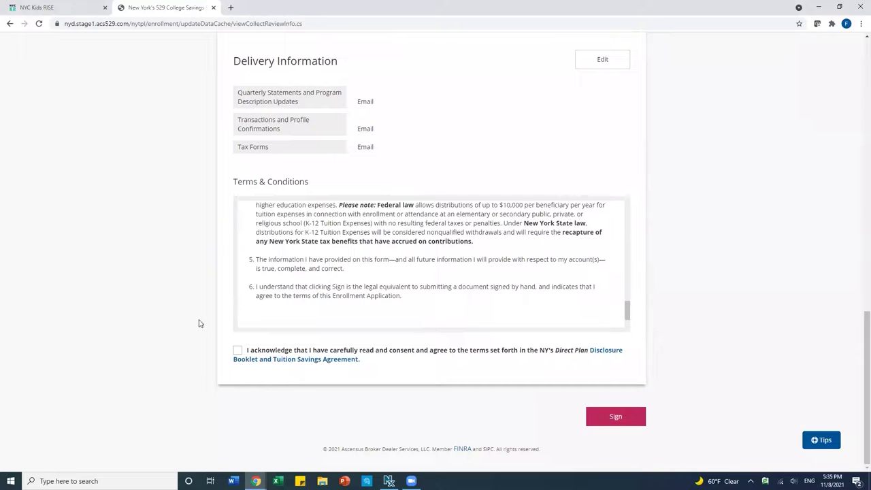
left_click(238, 350)
left_click(612, 418)
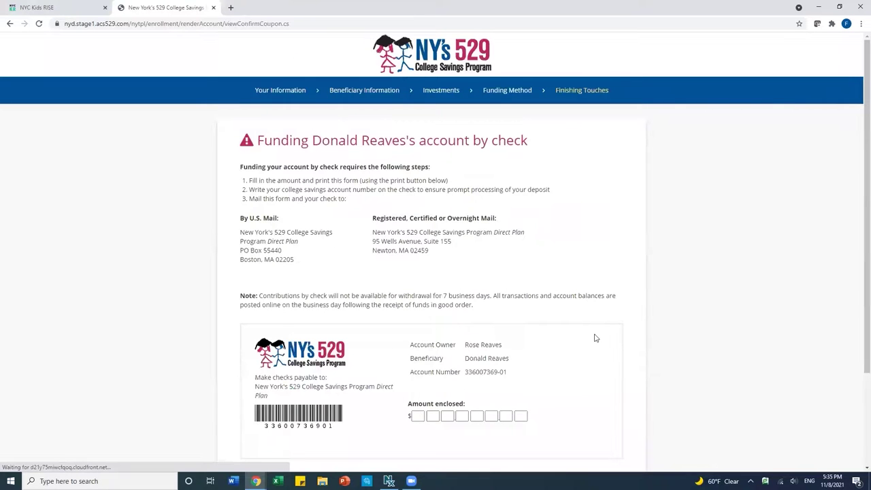
Continue past the 'Funding by check' coupon page for the new account.
scroll(595, 338, "down", 2)
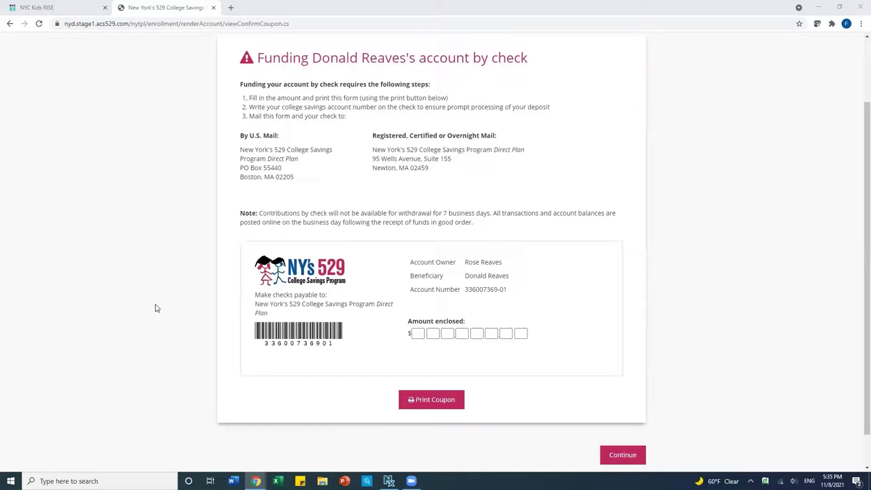
left_click(626, 456)
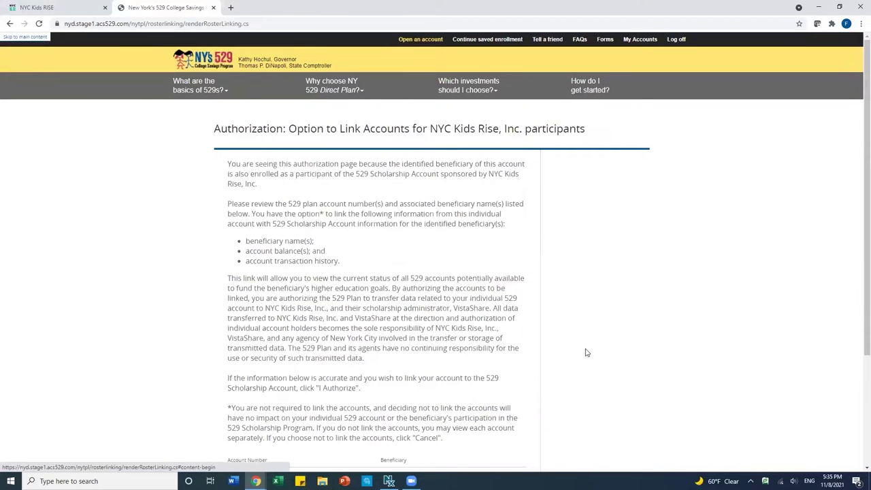
Authorize linking the new 529 account to the NYC Kids Rise scholarship account.
scroll(587, 352, "down", 1)
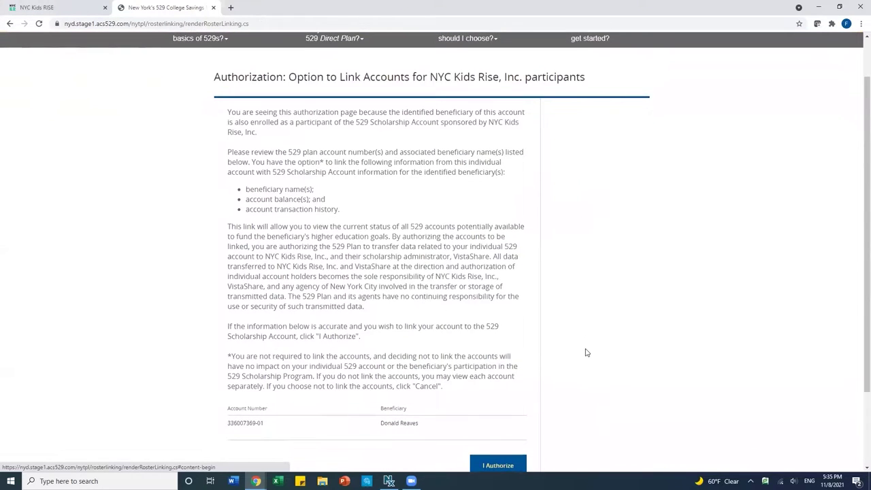
scroll(612, 327, "down", 1)
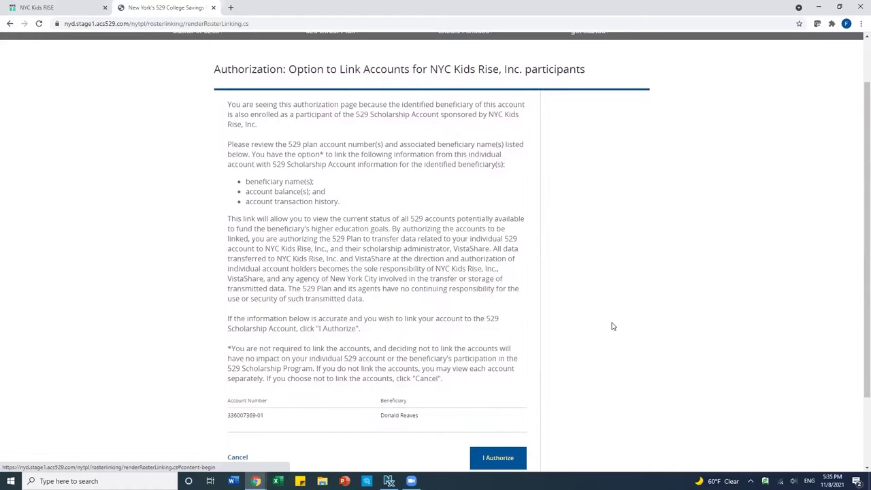
scroll(612, 326, "down", 1)
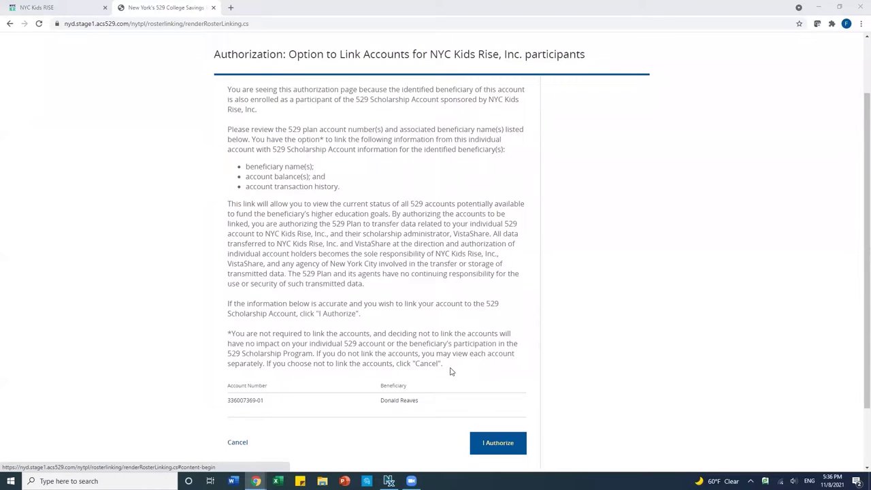
left_click(496, 450)
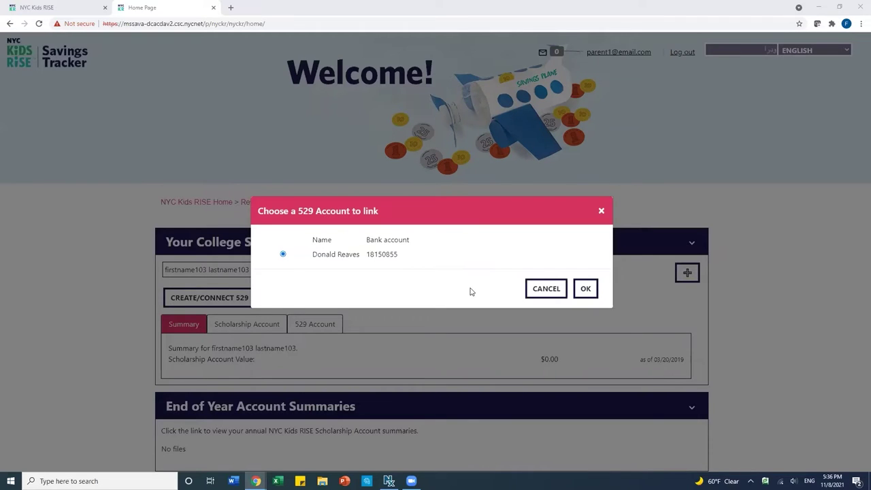
Confirm linking the chosen 529 account to the Savings Tracker, then sign out of the tracker.
left_click(588, 289)
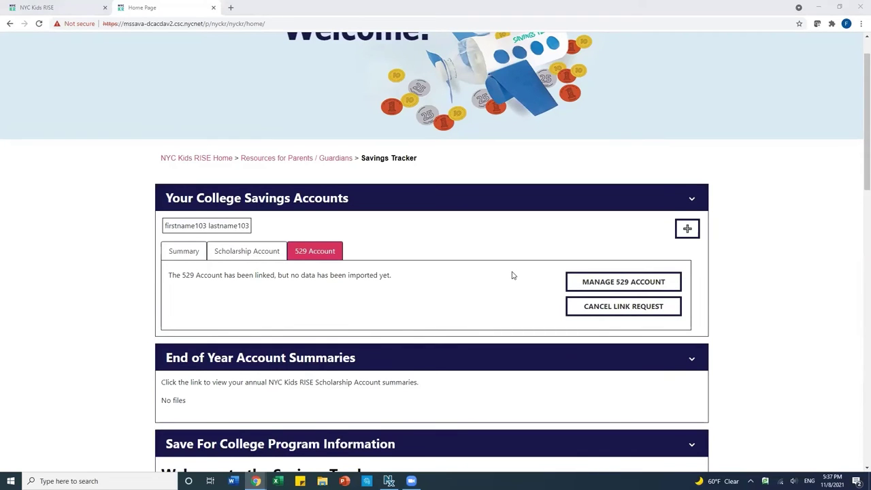
scroll(513, 275, "up", 1)
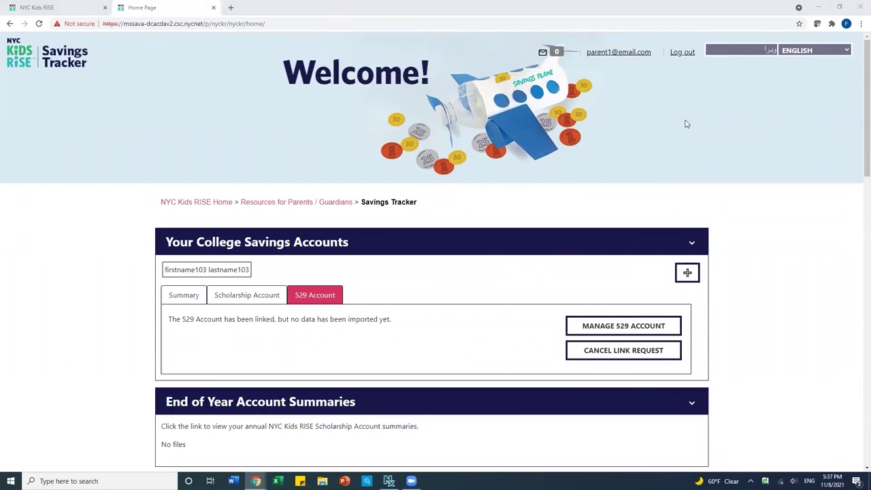
left_click(681, 54)
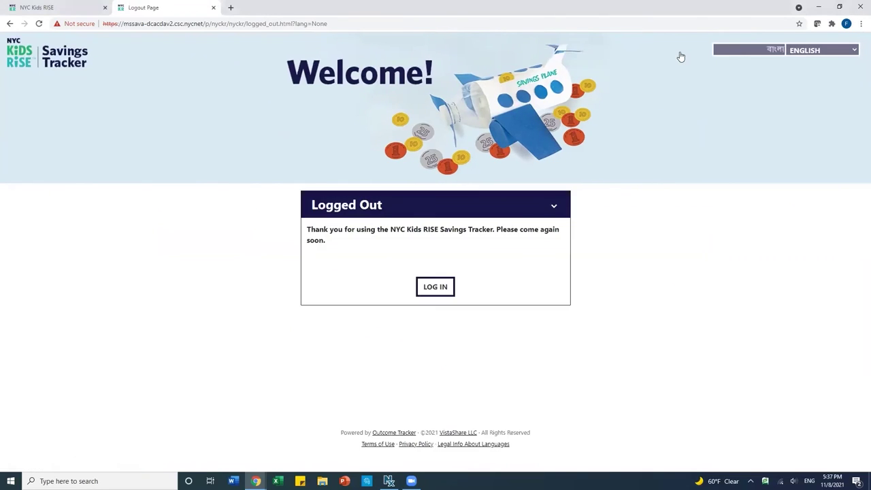